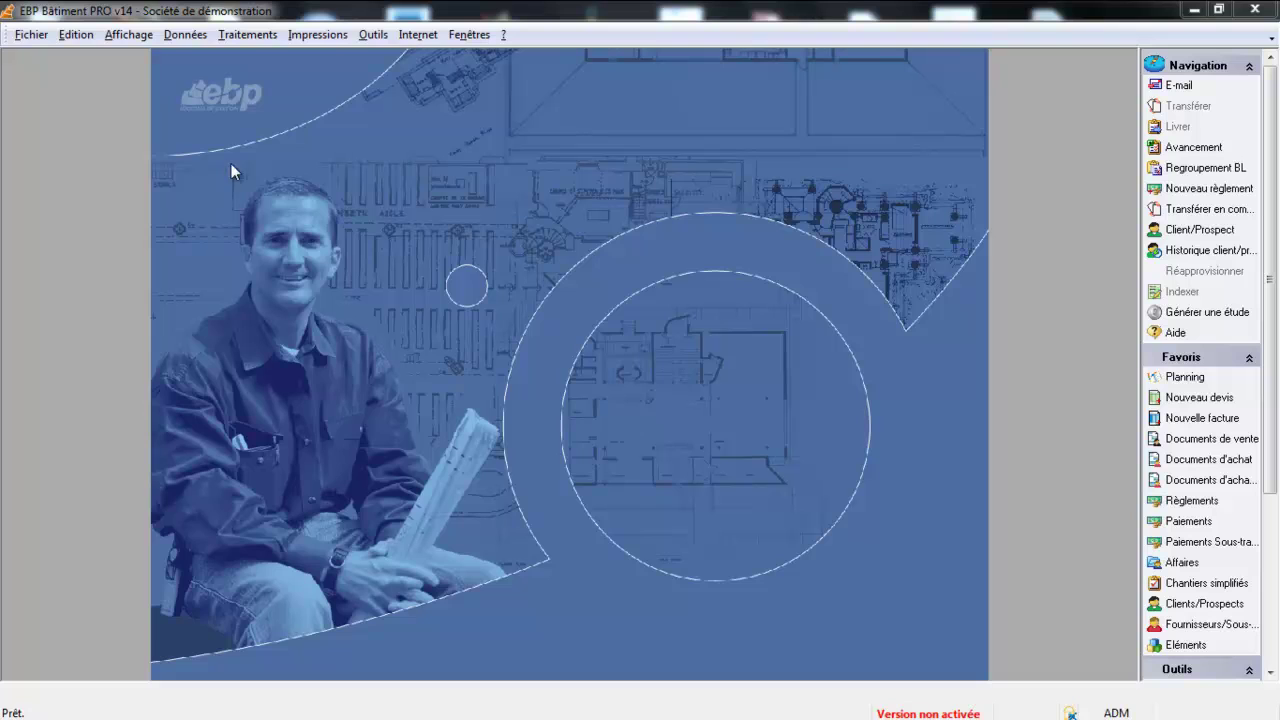
Step: List the invoices in the sales documents and filter them by the client of the unpaid (Non payé) invoice
{"action": "left_click", "coordinate": [254, 36]}
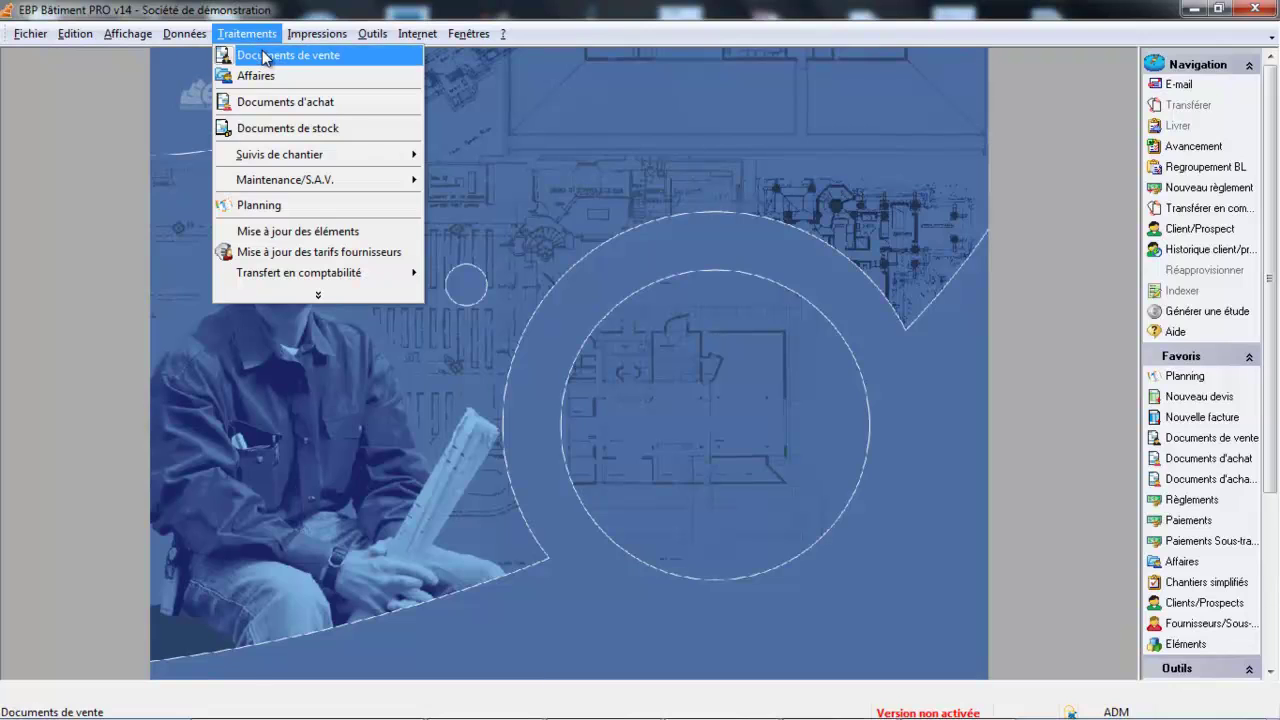
{"action": "left_click", "coordinate": [266, 56]}
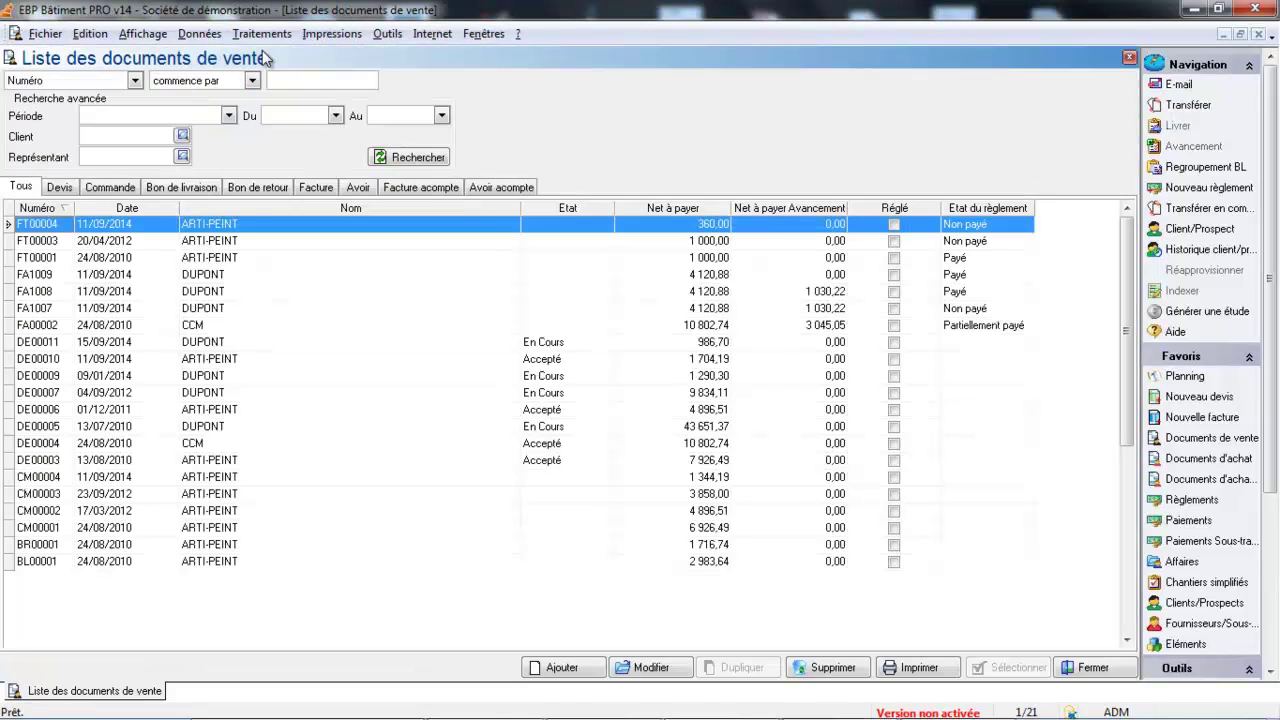
{"action": "left_click", "coordinate": [317, 187]}
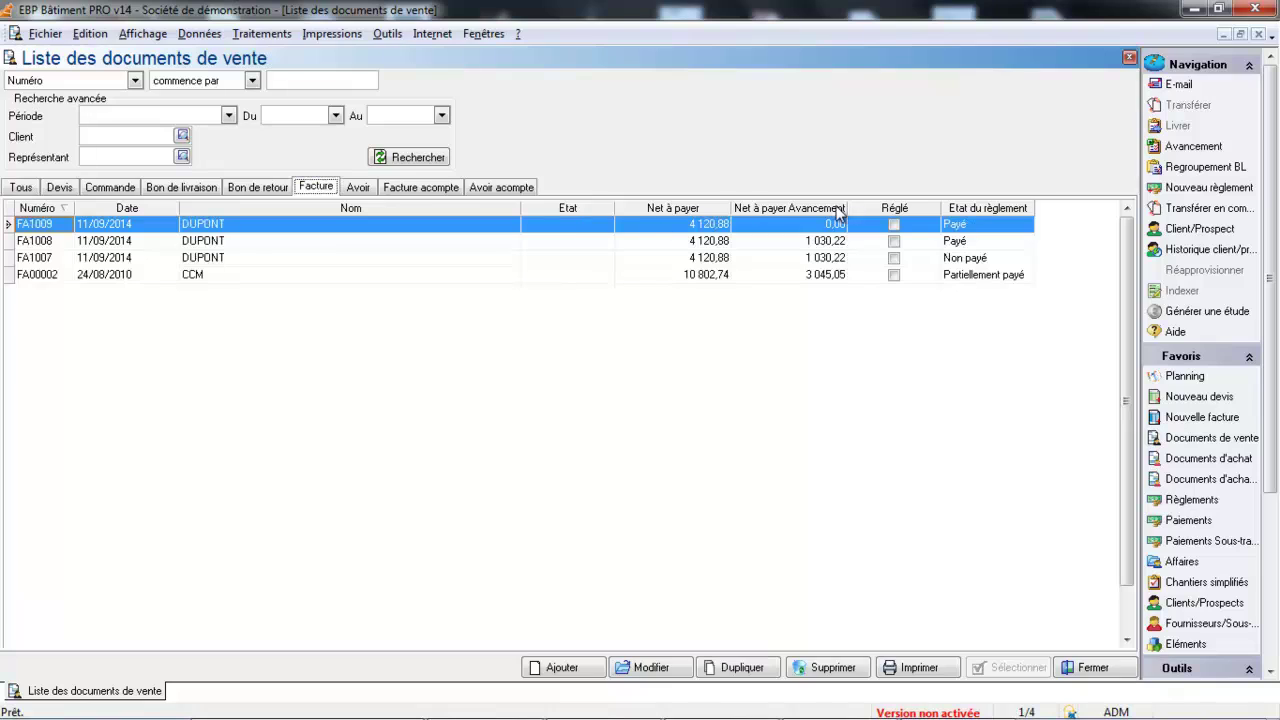
{"action": "left_click", "coordinate": [776, 258]}
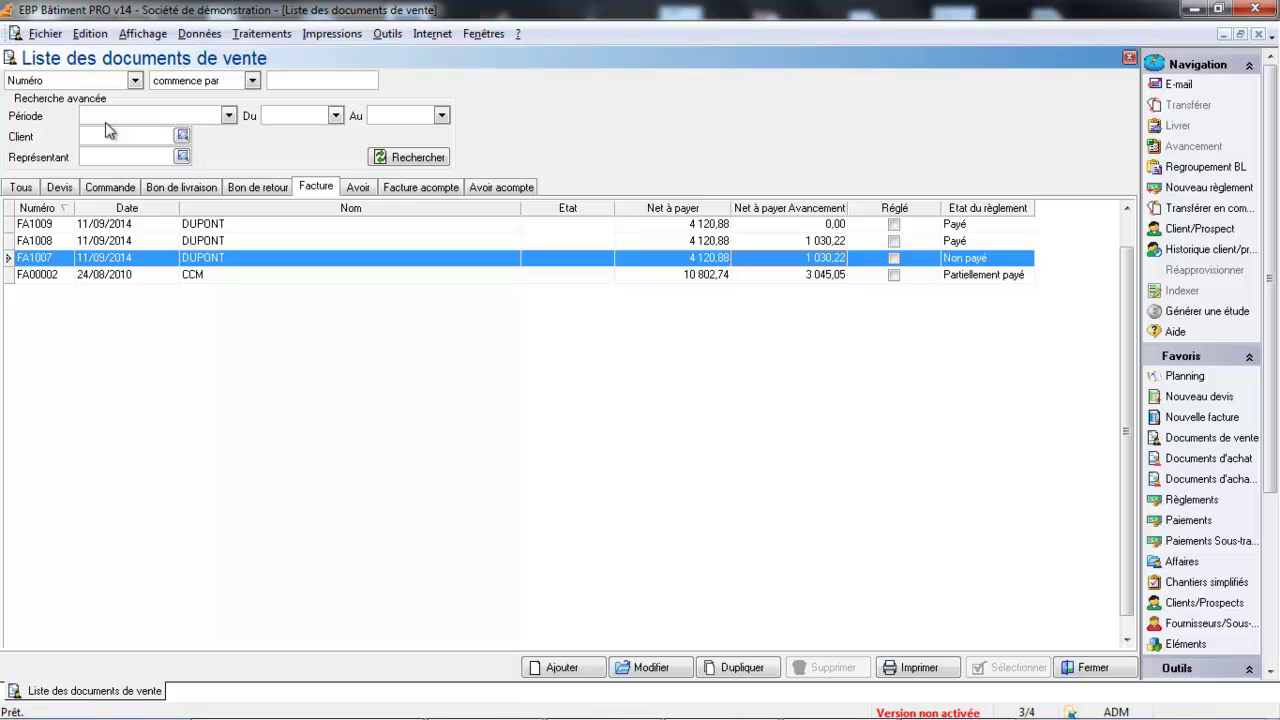
{"action": "left_click", "coordinate": [182, 136]}
{"action": "double_click", "coordinate": [140, 178]}
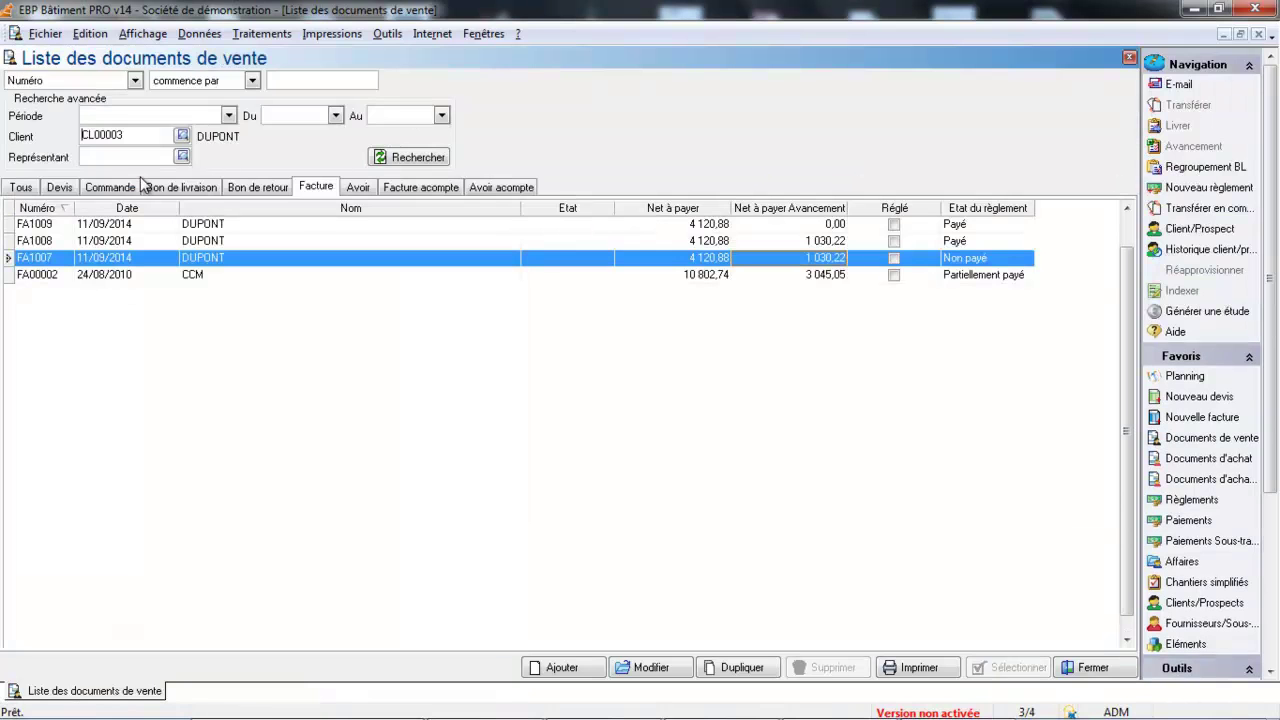
{"action": "left_click", "coordinate": [395, 158]}
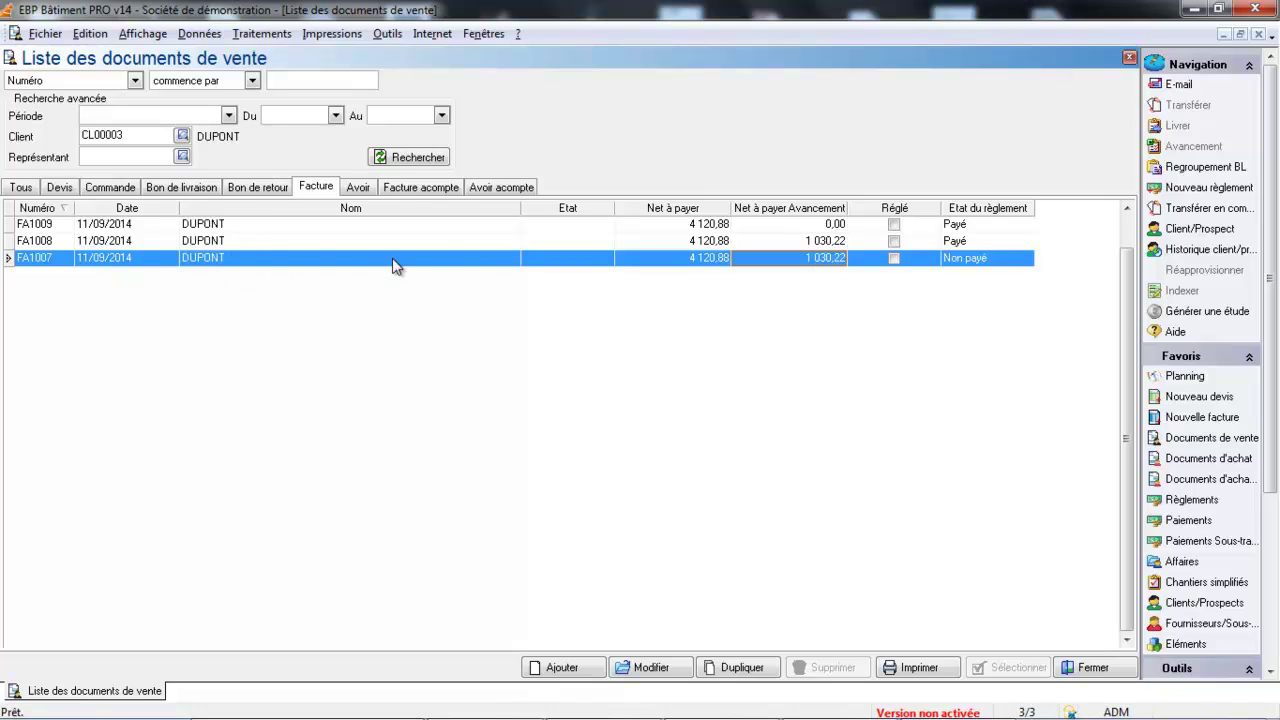
Step: Create a new payment from the unpaid invoice, set its bank to Banque Générale de la Saône and validate it
{"action": "right_click", "coordinate": [452, 261]}
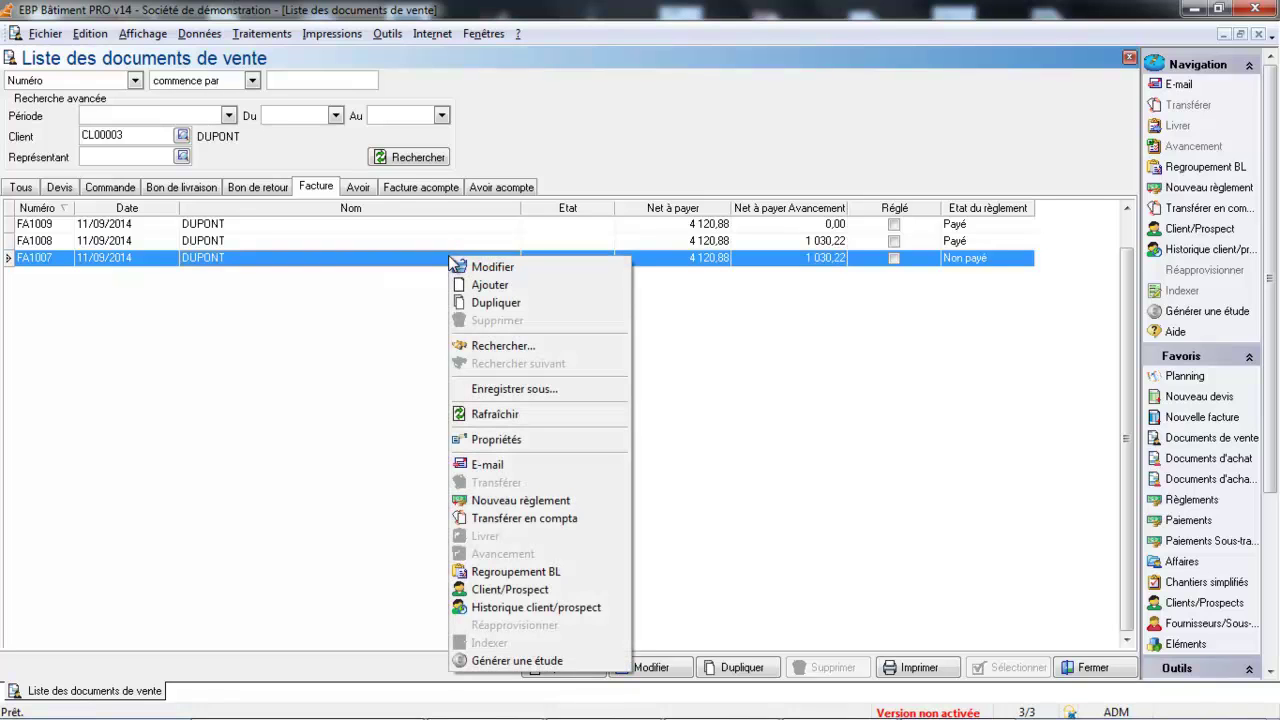
{"action": "left_click", "coordinate": [509, 502]}
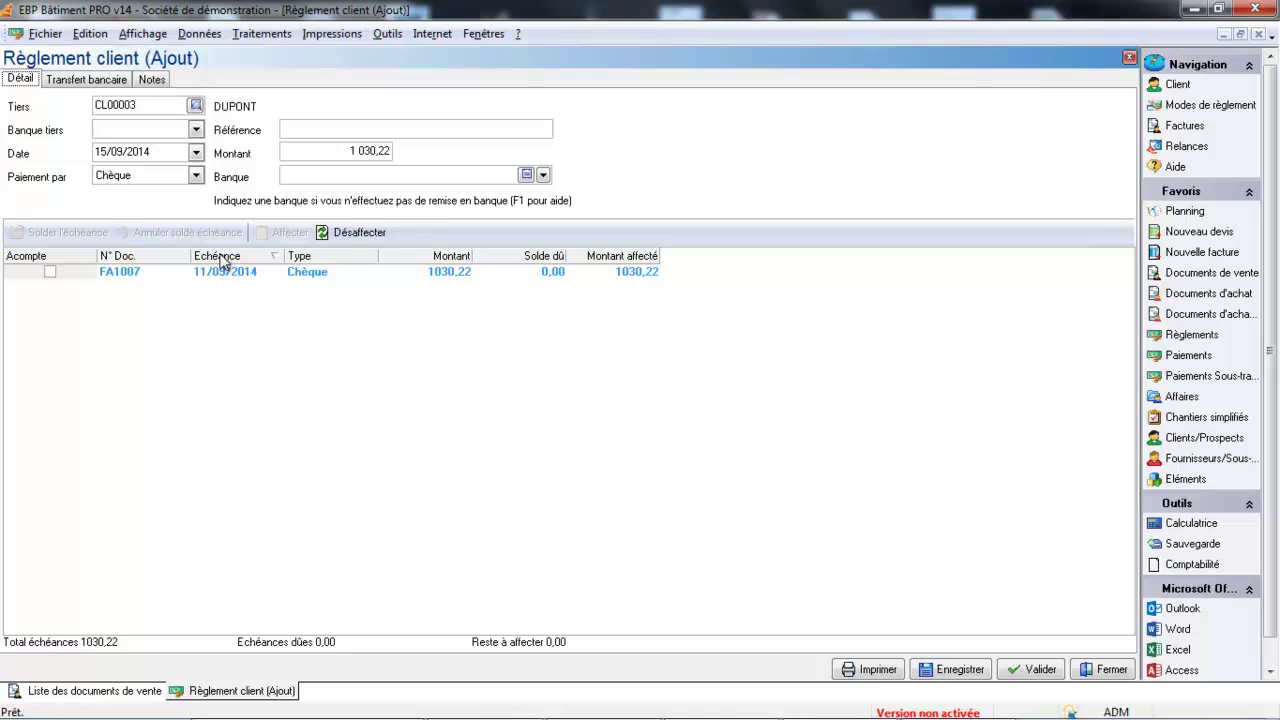
{"action": "left_click", "coordinate": [543, 176]}
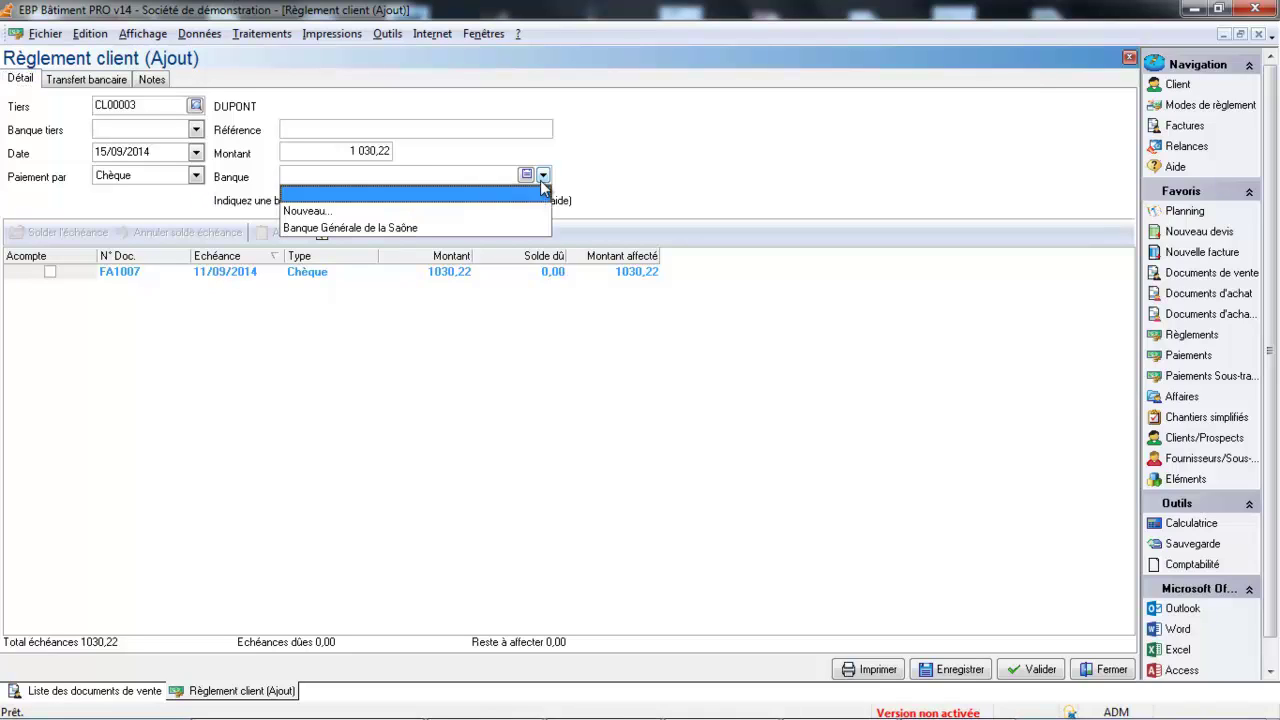
{"action": "left_click", "coordinate": [463, 228]}
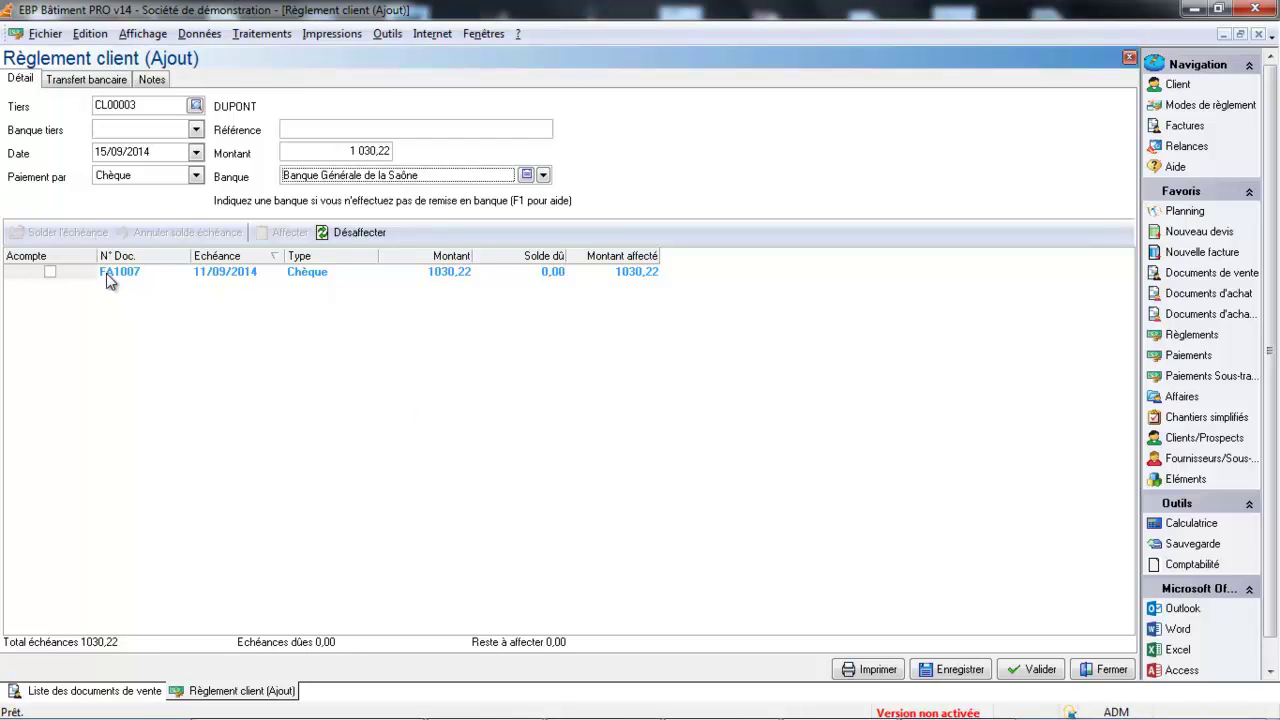
{"action": "left_click", "coordinate": [1030, 670]}
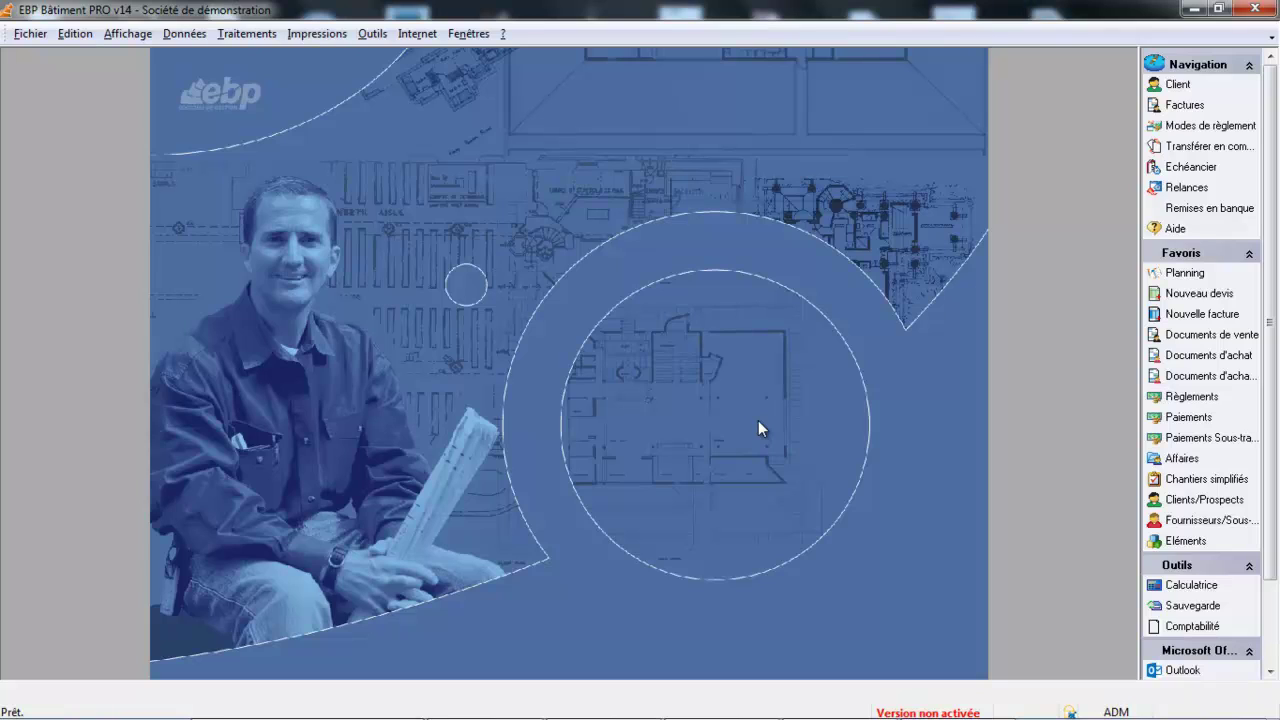
Step: Add a new payment from the customer payments list and choose ARTI-PEINT as the third party
{"action": "left_click", "coordinate": [1190, 398]}
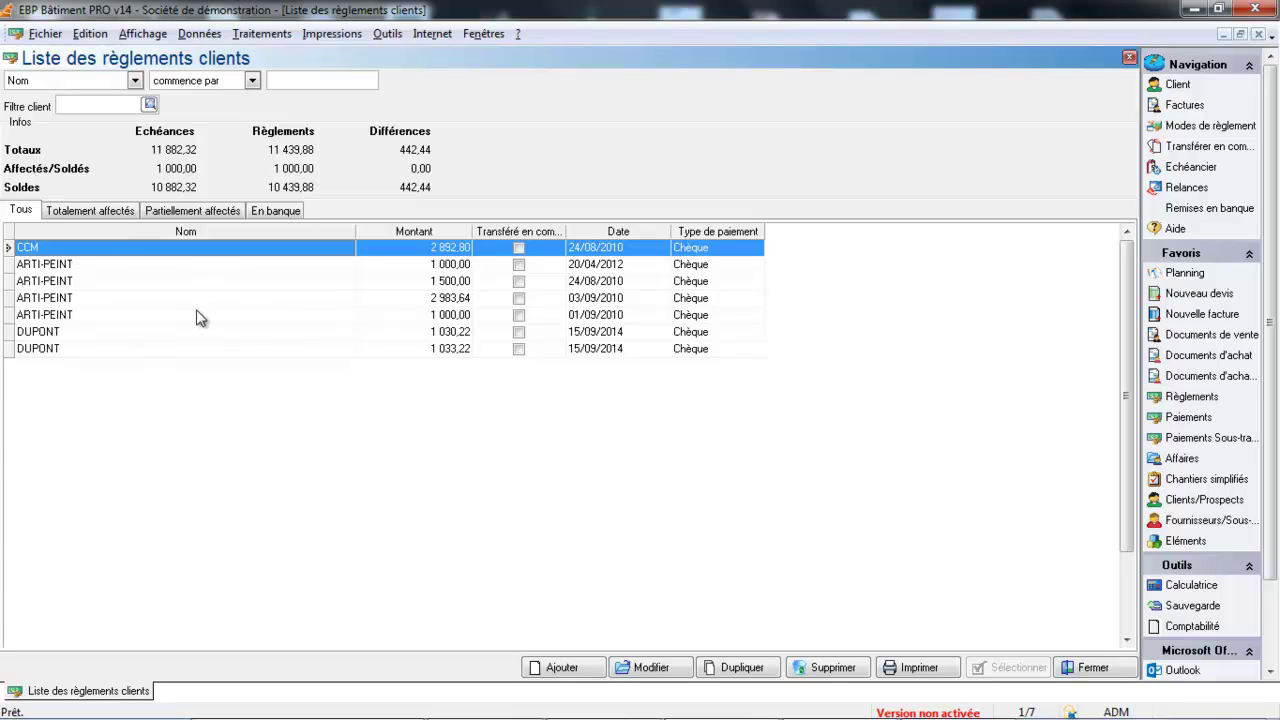
{"action": "left_click", "coordinate": [562, 668]}
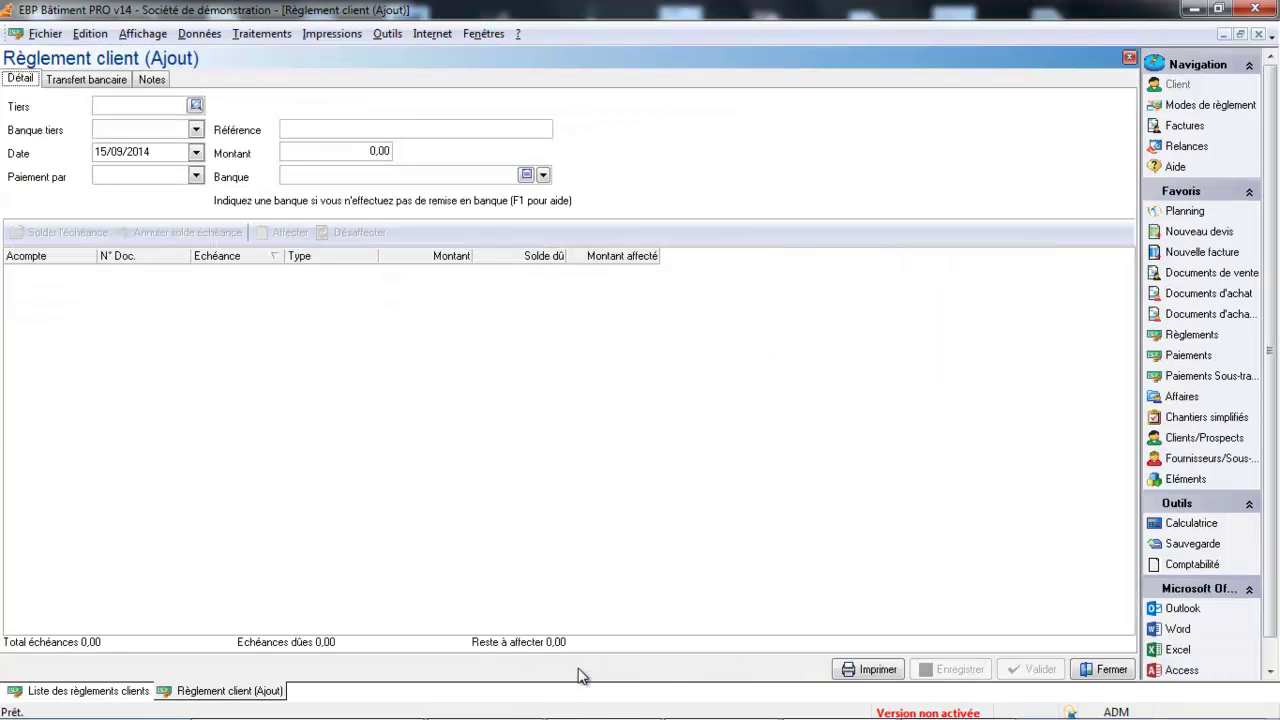
{"action": "left_click", "coordinate": [195, 105]}
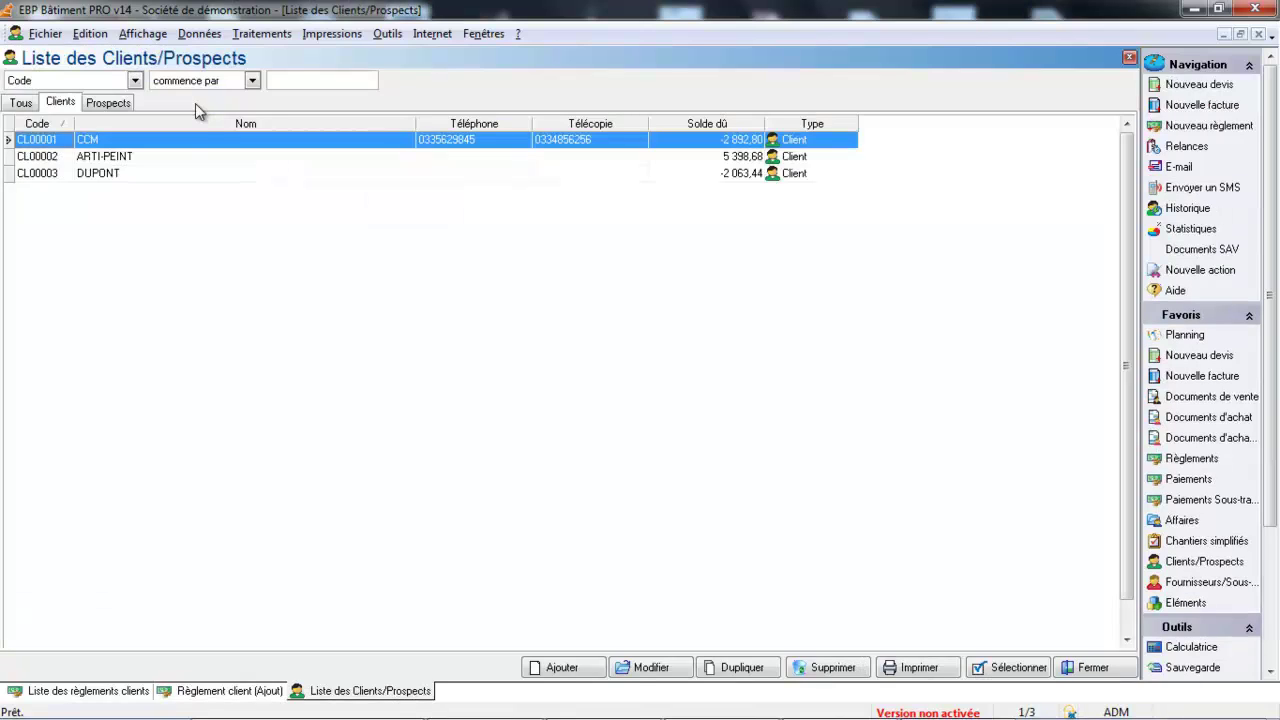
{"action": "double_click", "coordinate": [193, 160]}
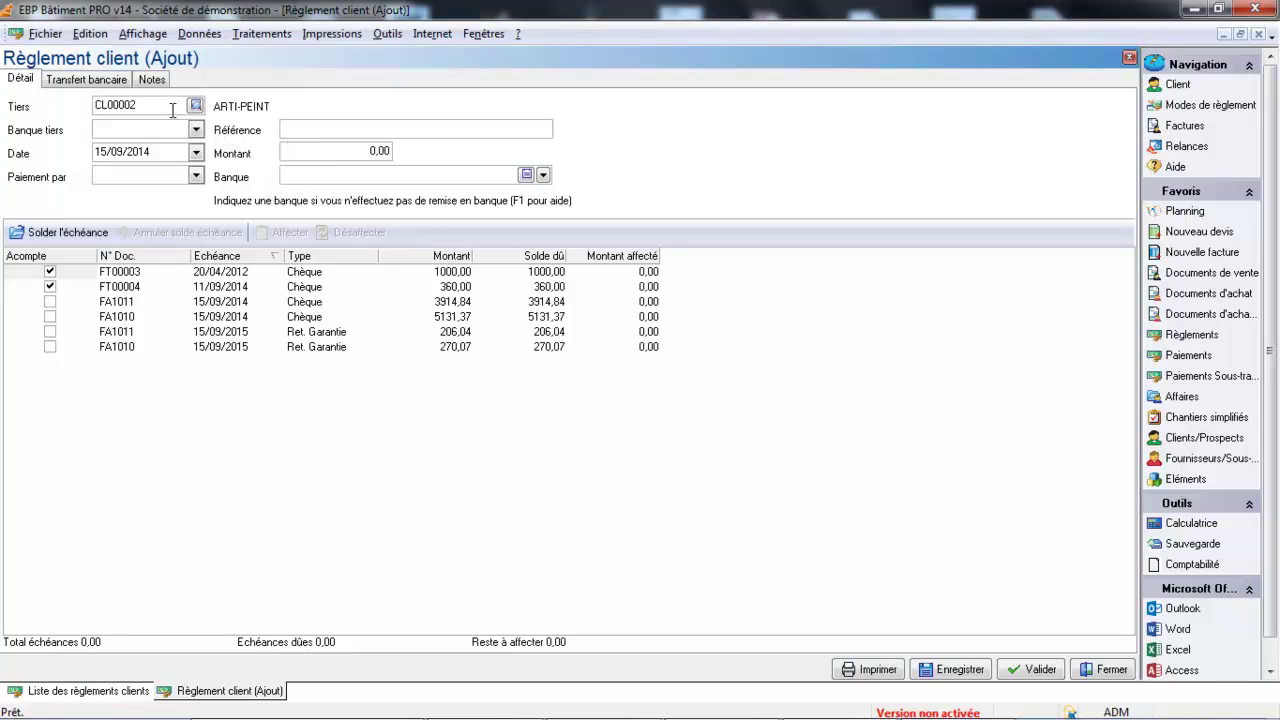
Step: Enter the reference "Reglt traite ARTIPEINT", the payment method Traite and the amount 10882,32 for the payment
{"action": "left_click", "coordinate": [327, 128]}
{"action": "type", "text": "Reglt"}
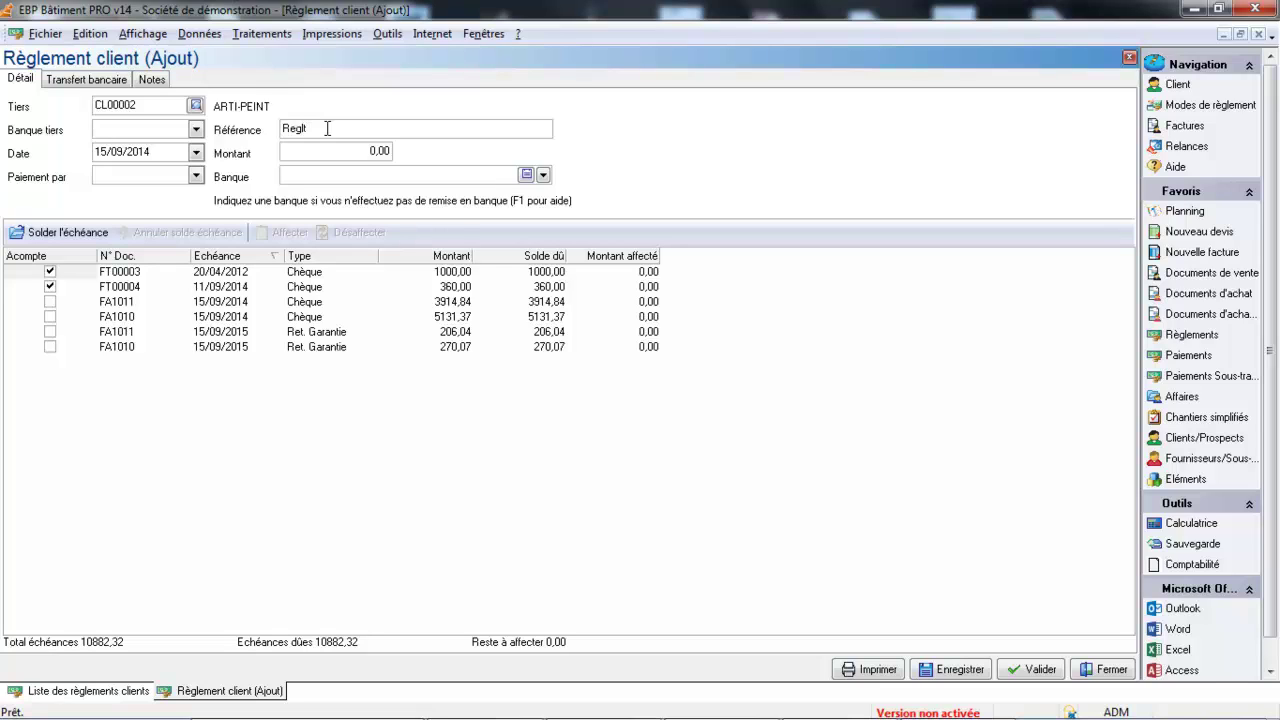
{"action": "type", "text": " traité ARTIPEINT"}
{"action": "key", "text": "Tab"}
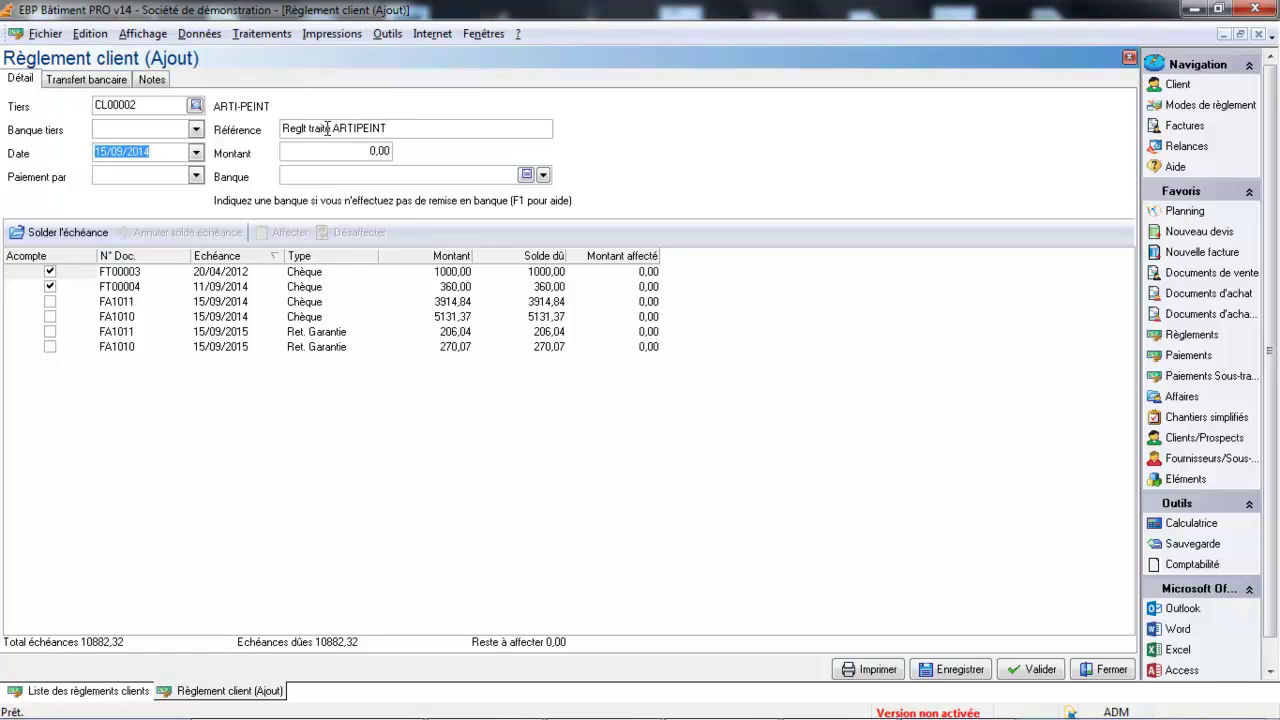
{"action": "left_click", "coordinate": [196, 176]}
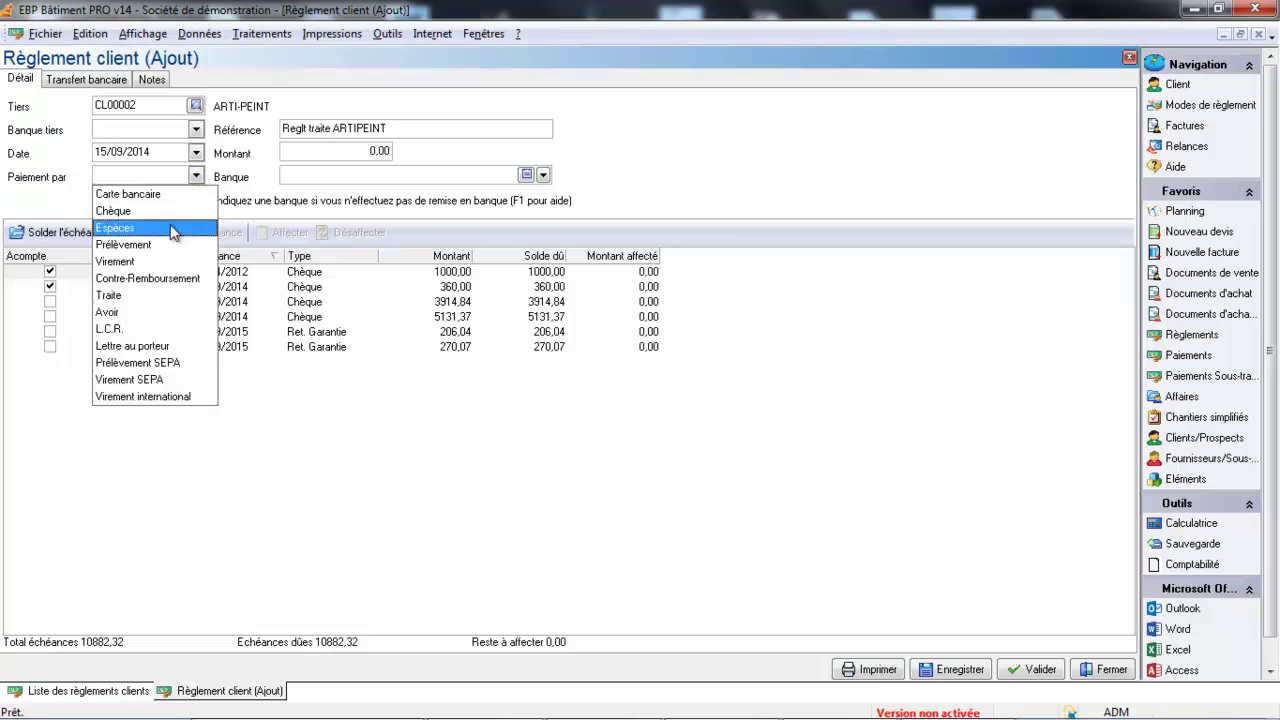
{"action": "left_click", "coordinate": [143, 296]}
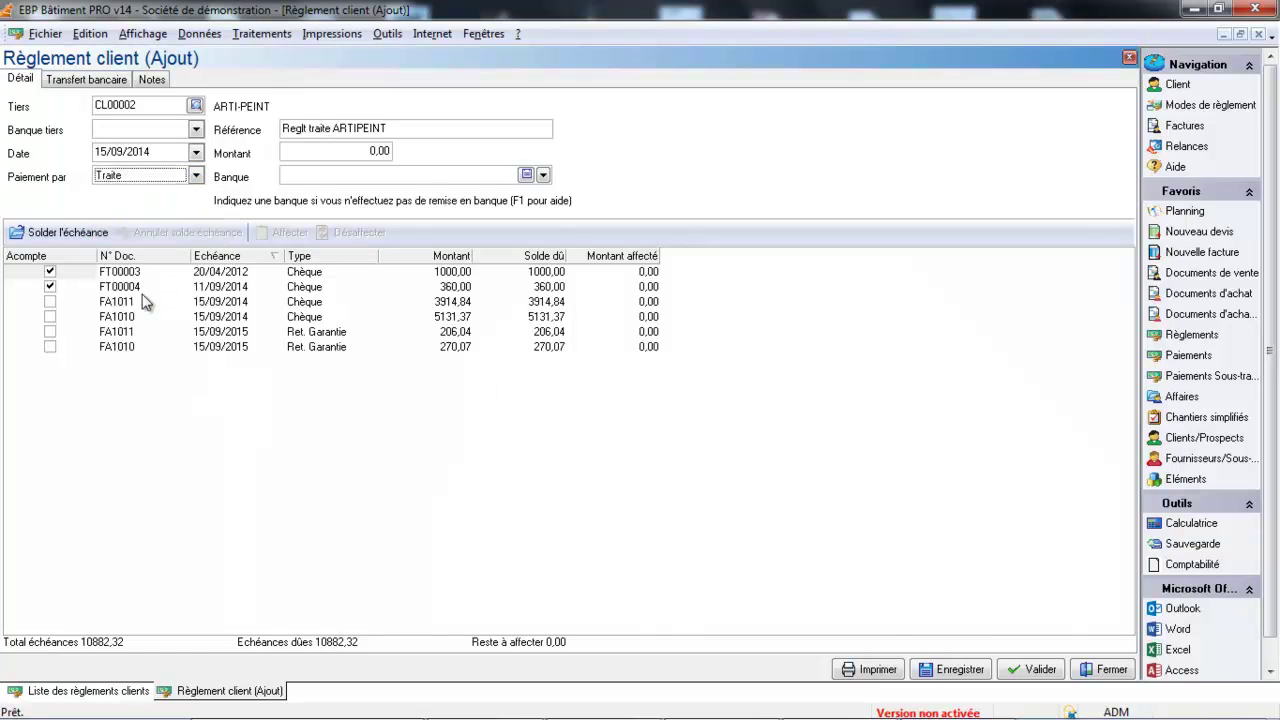
{"action": "left_click", "coordinate": [329, 160]}
{"action": "type", "text": "10882,32"}
{"action": "key", "text": "Tab"}
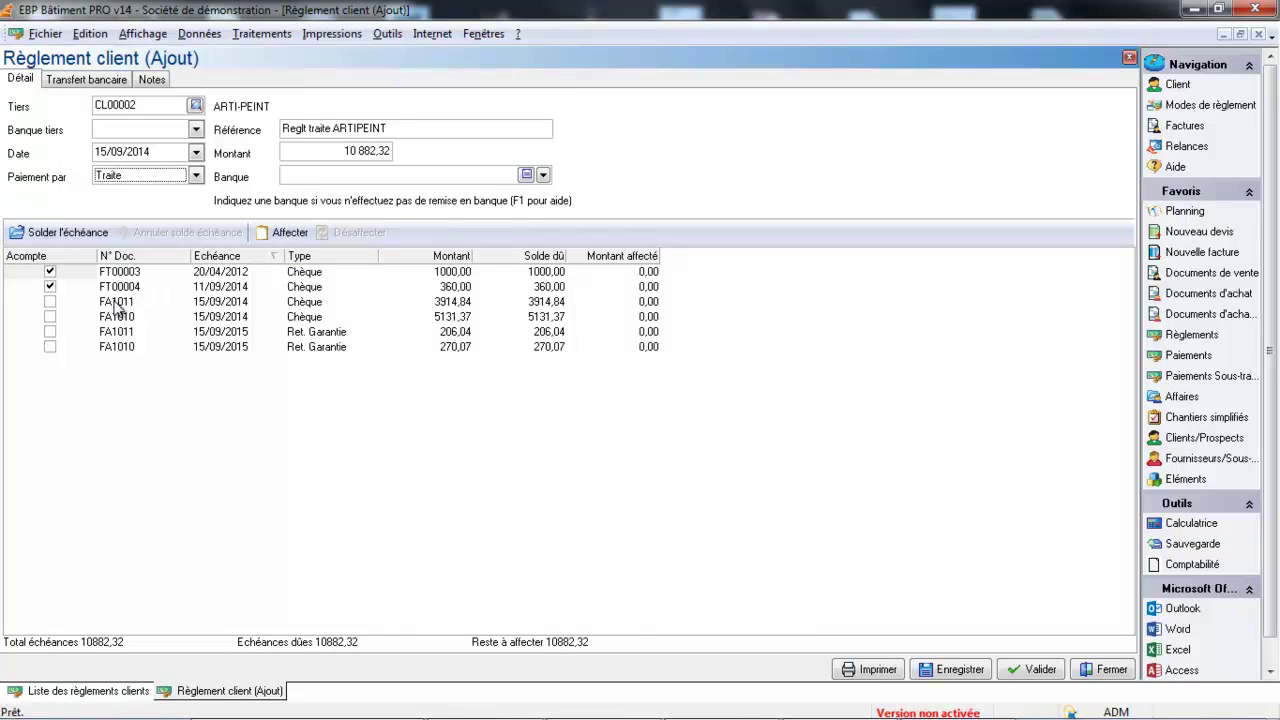
Step: Allocate the payment to all six due items: the two invoice cheques, the two deposits and the two Ret. Garantie lines
{"action": "left_click", "coordinate": [53, 308]}
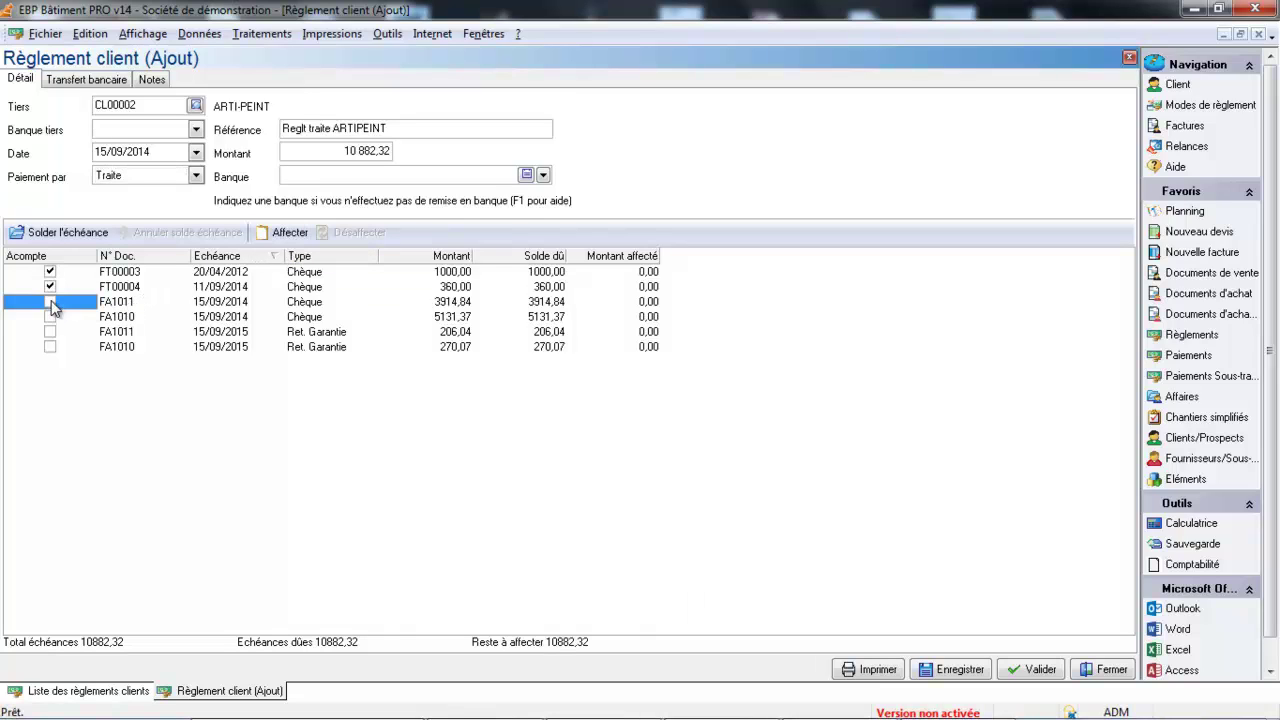
{"action": "left_click", "coordinate": [292, 238]}
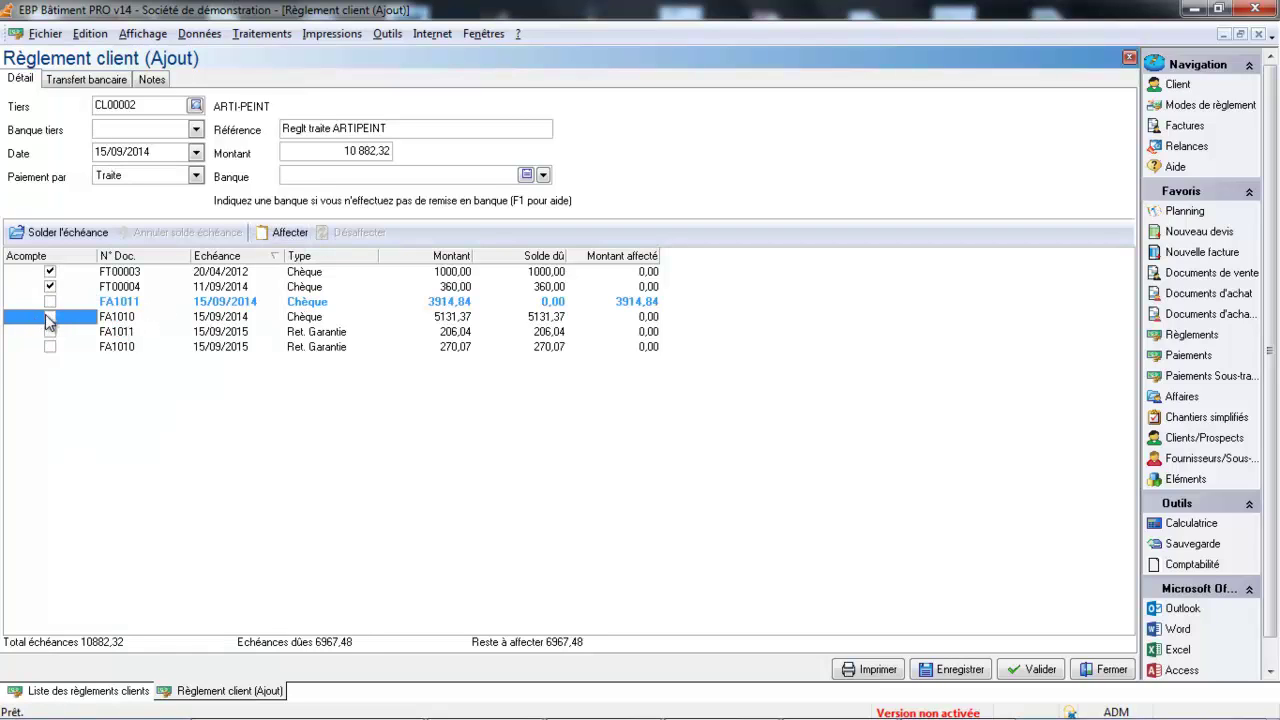
{"action": "left_click", "coordinate": [288, 234]}
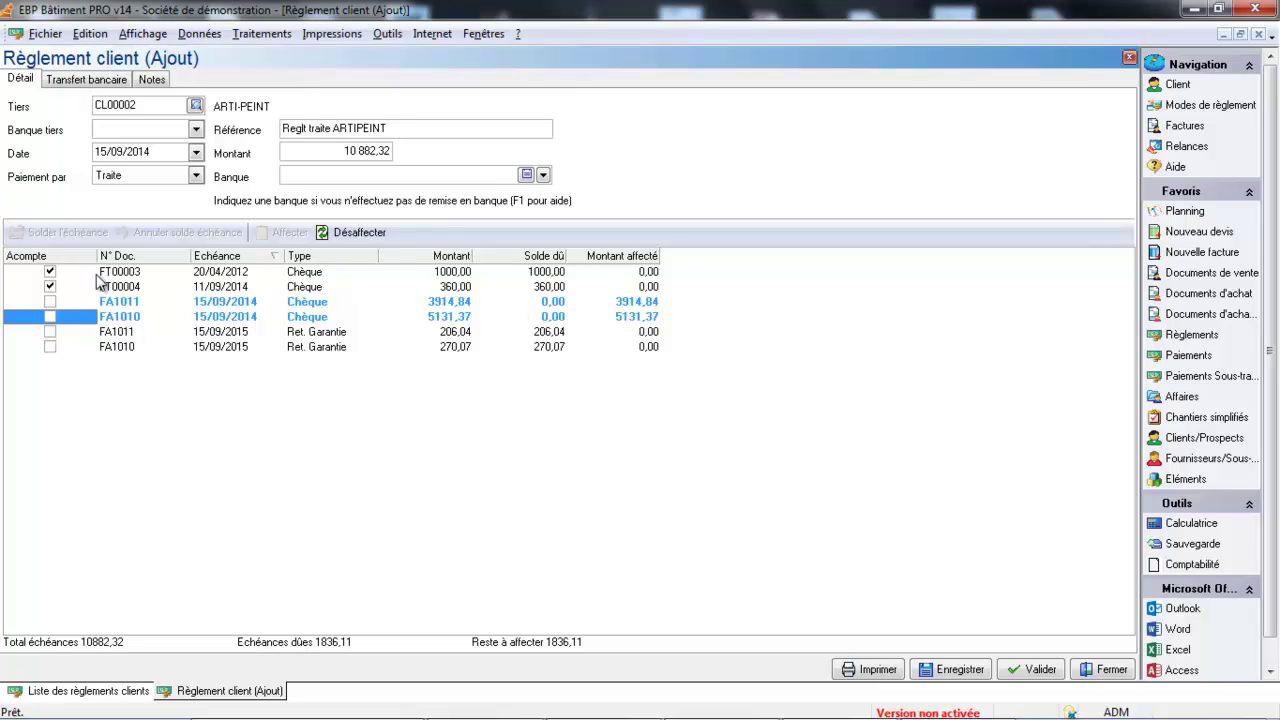
{"action": "left_click", "coordinate": [55, 272]}
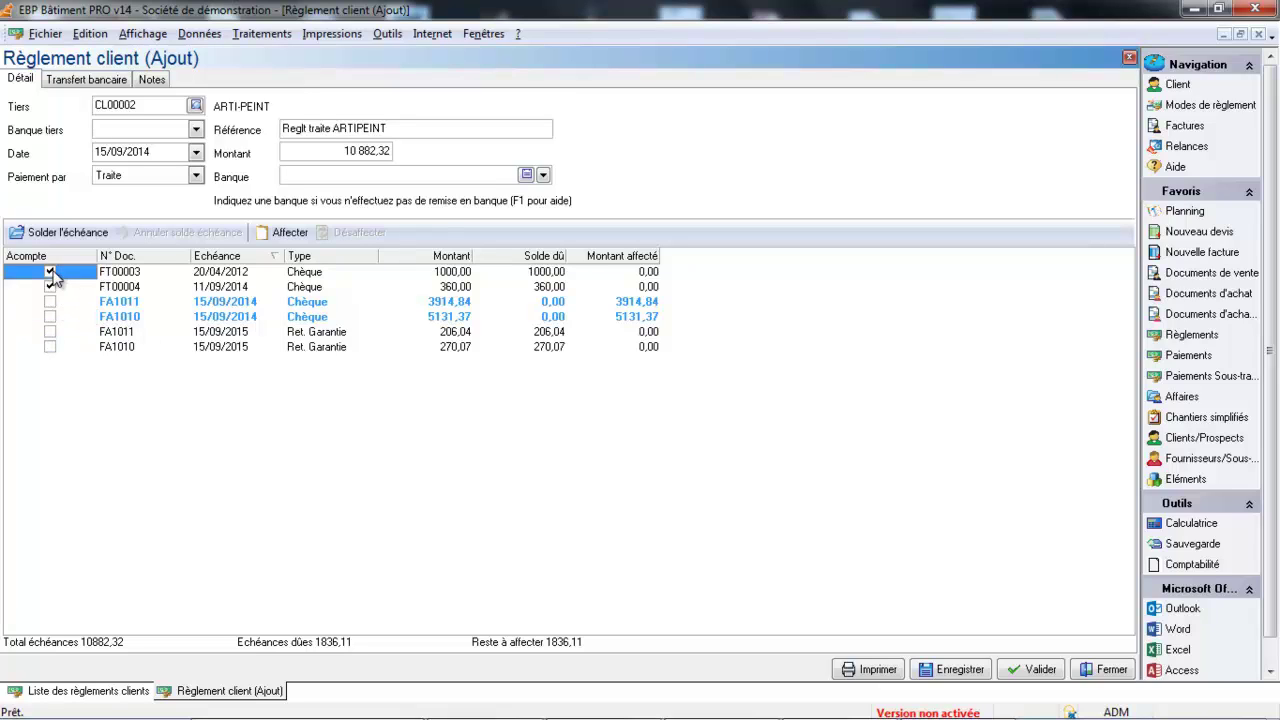
{"action": "left_click", "coordinate": [289, 233]}
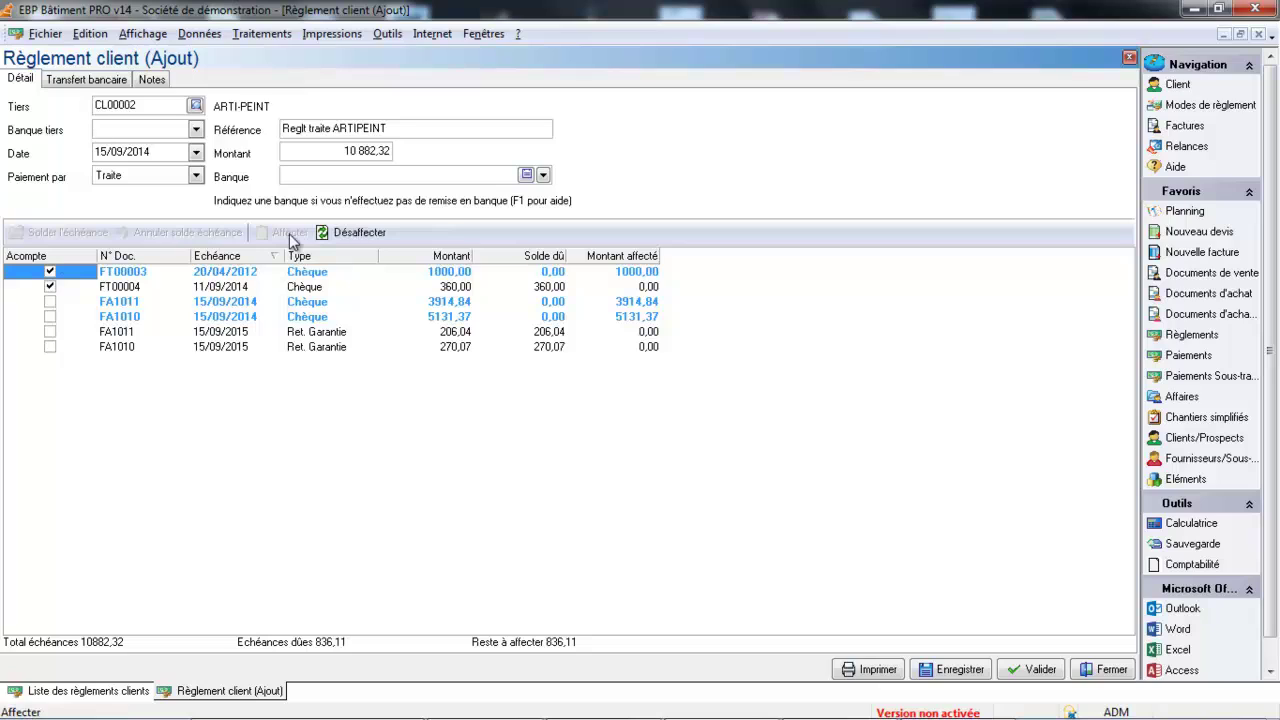
{"action": "left_click", "coordinate": [240, 293]}
{"action": "left_click", "coordinate": [273, 236]}
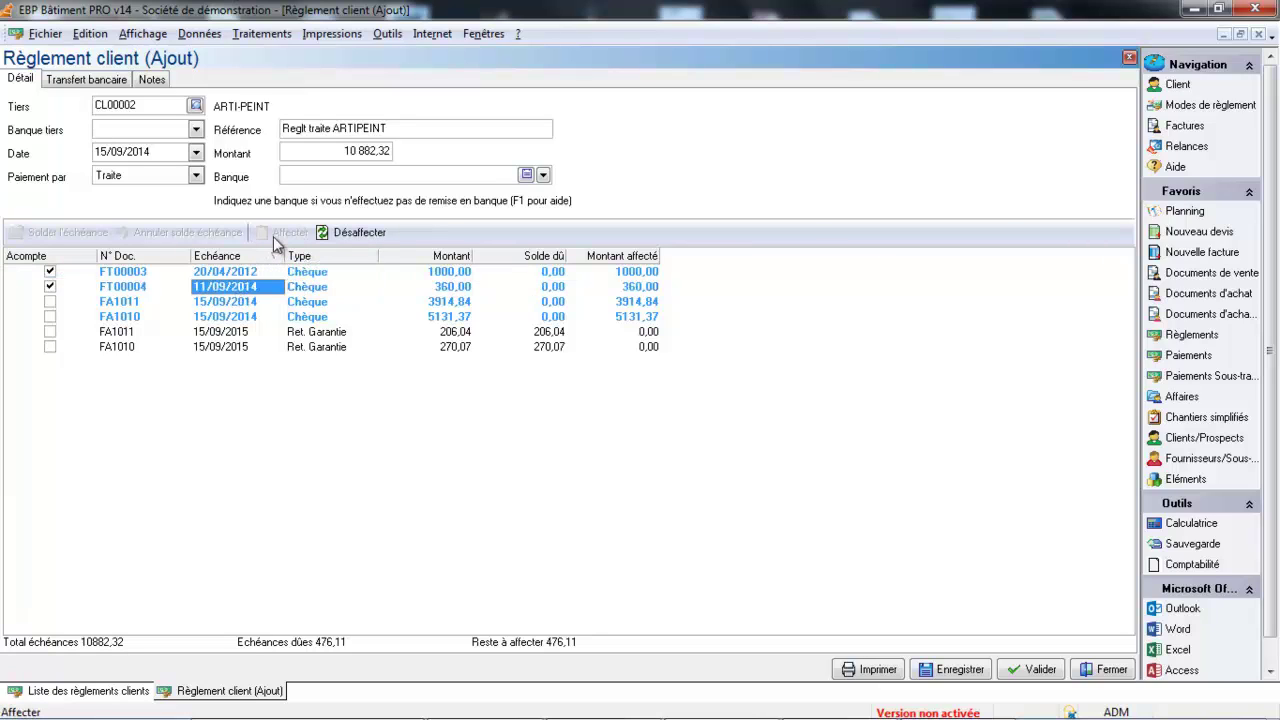
{"action": "left_click", "coordinate": [145, 333]}
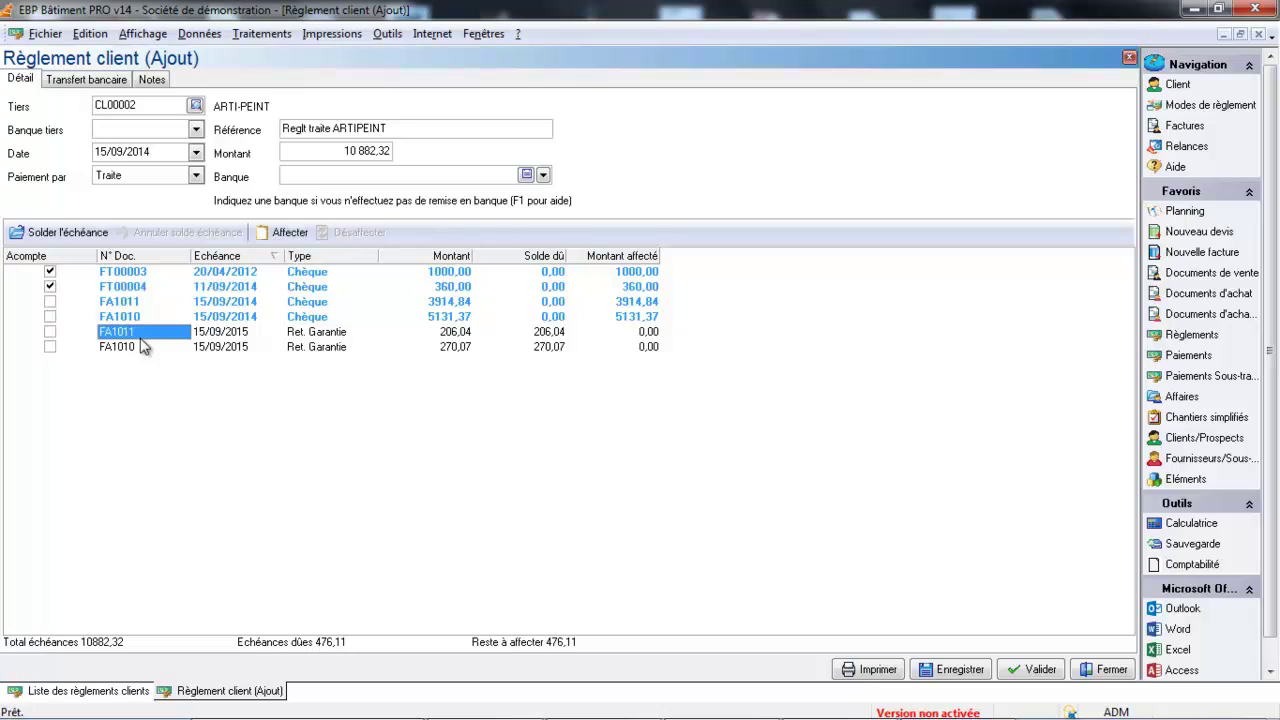
{"action": "left_click", "coordinate": [274, 237]}
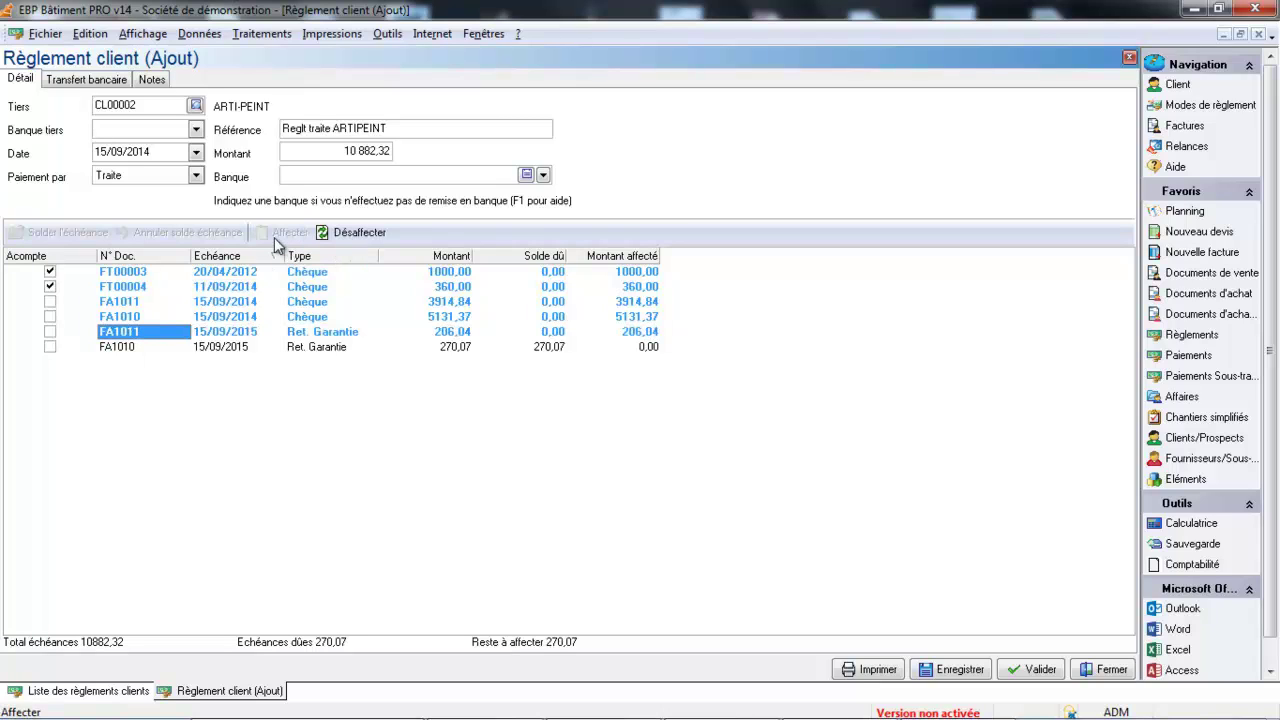
{"action": "left_click", "coordinate": [220, 347]}
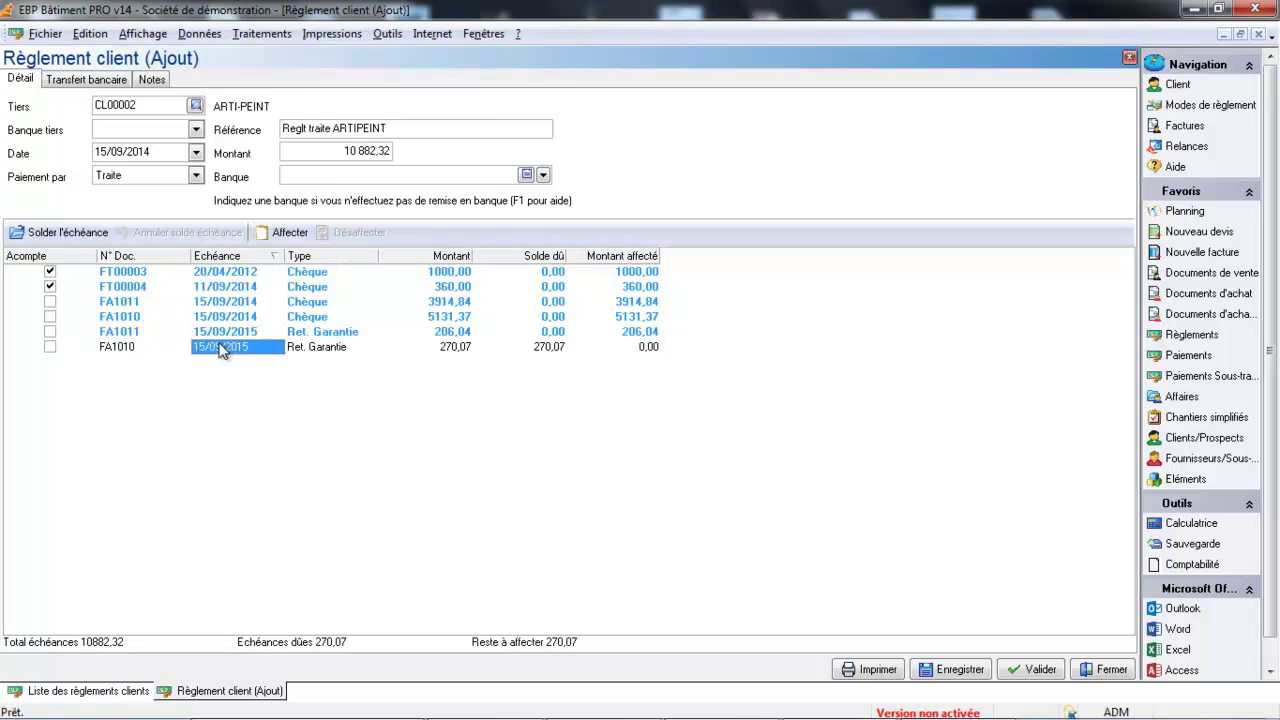
{"action": "left_click", "coordinate": [296, 236]}
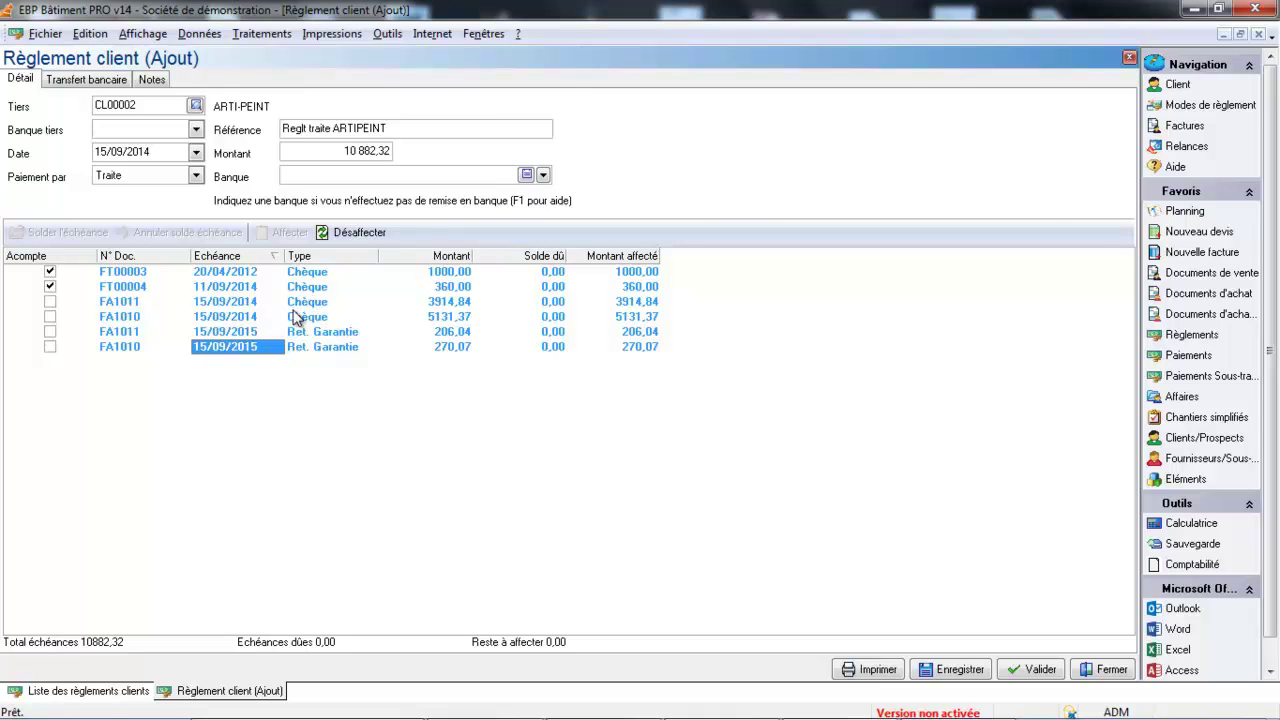
Step: Set the payment's bank to Banque Générale de la Saône and validate the payment
{"action": "left_click", "coordinate": [543, 176]}
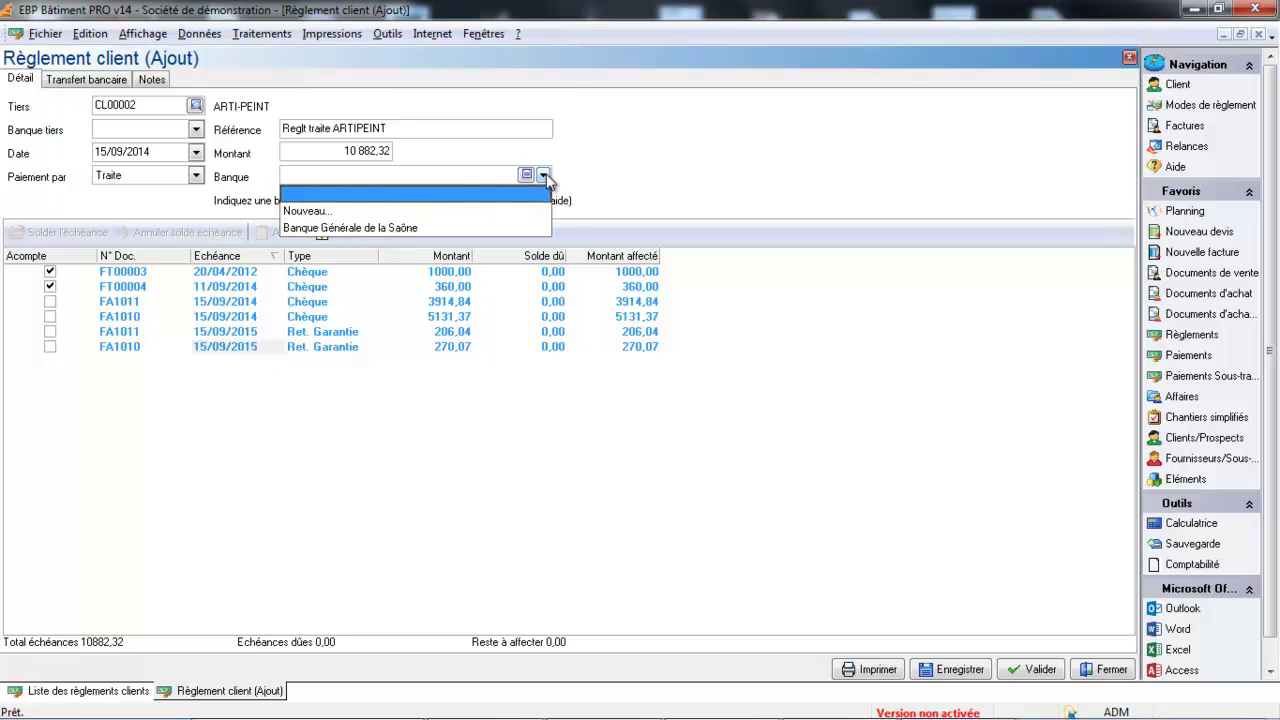
{"action": "left_click", "coordinate": [478, 228]}
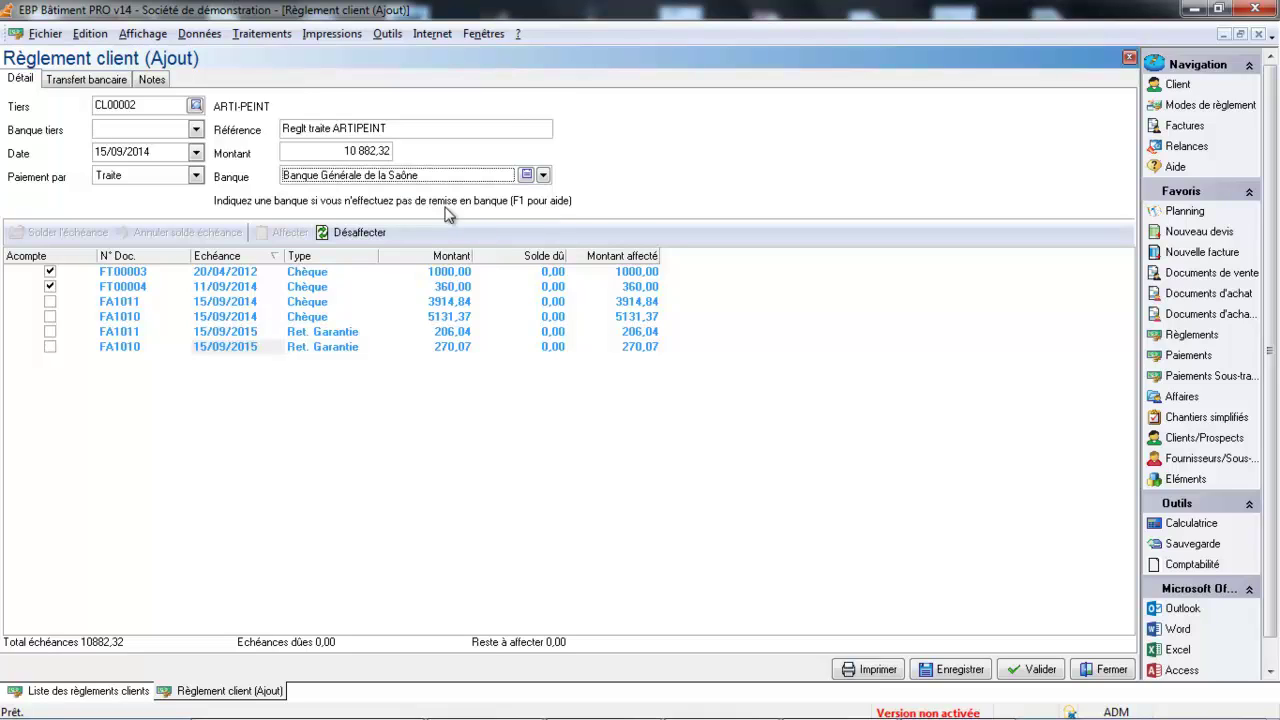
{"action": "left_click", "coordinate": [1035, 669]}
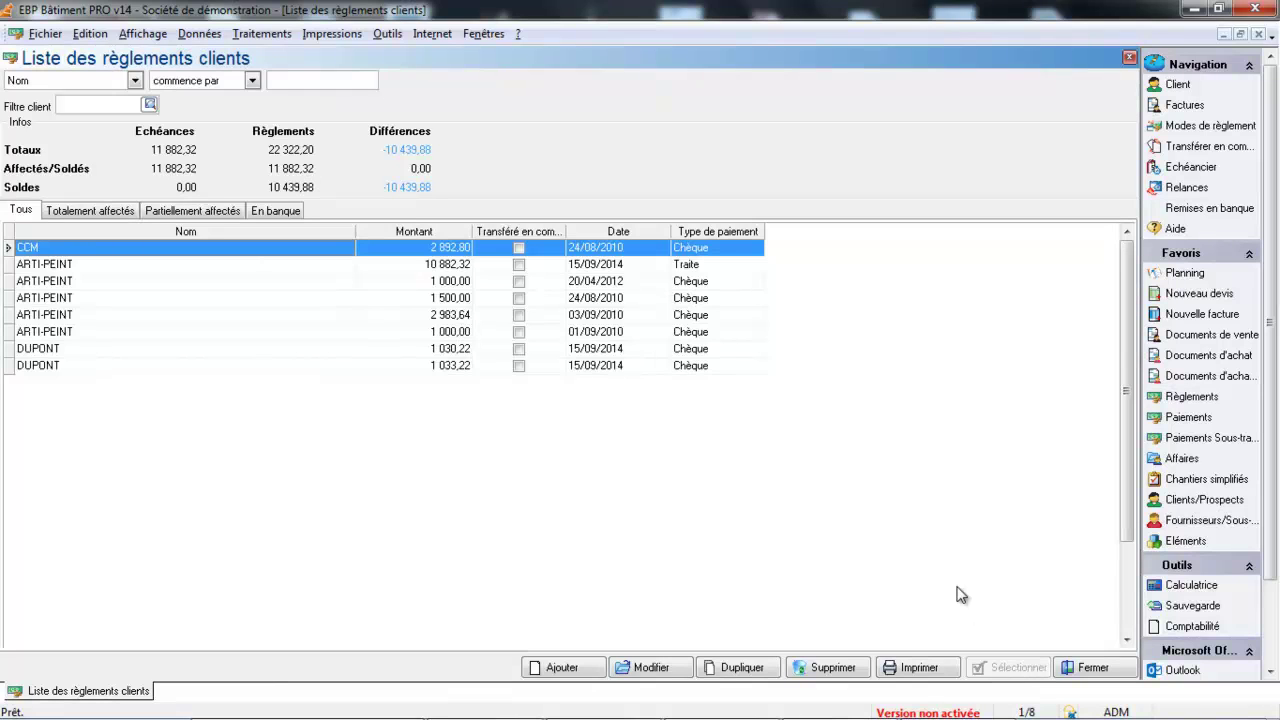
Step: Check the new ARTI-PEINT Traite payment in the list and among the fully allocated payments
{"action": "left_click", "coordinate": [432, 267]}
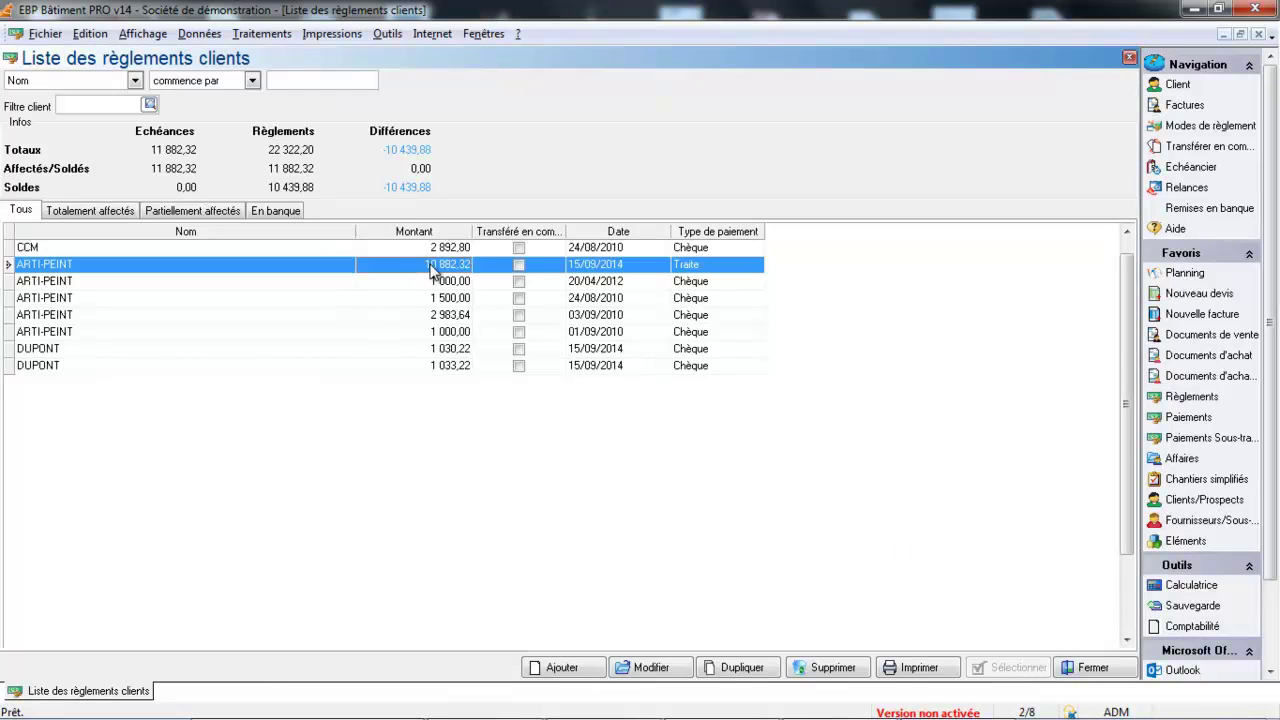
{"action": "left_click", "coordinate": [116, 213]}
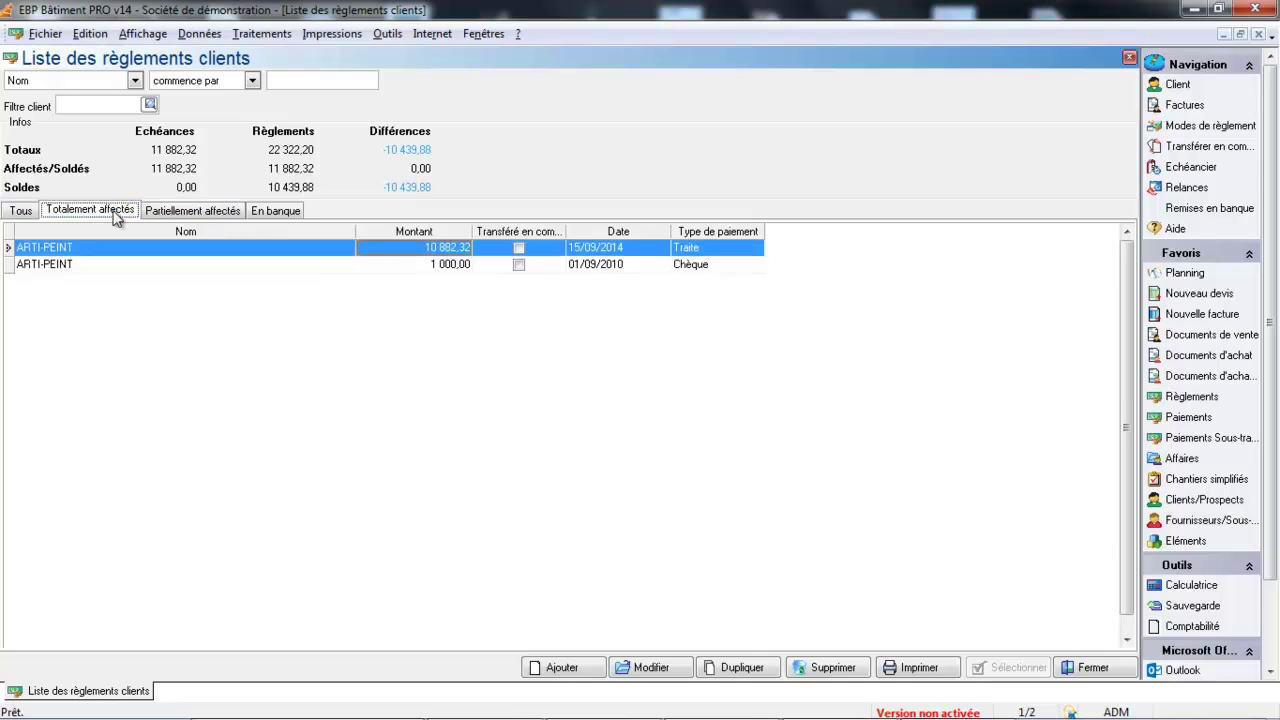
Step: Check which customer payments are in the bank, and select the ARTI-PEINT Traite payment in the full list
{"action": "left_click", "coordinate": [288, 210]}
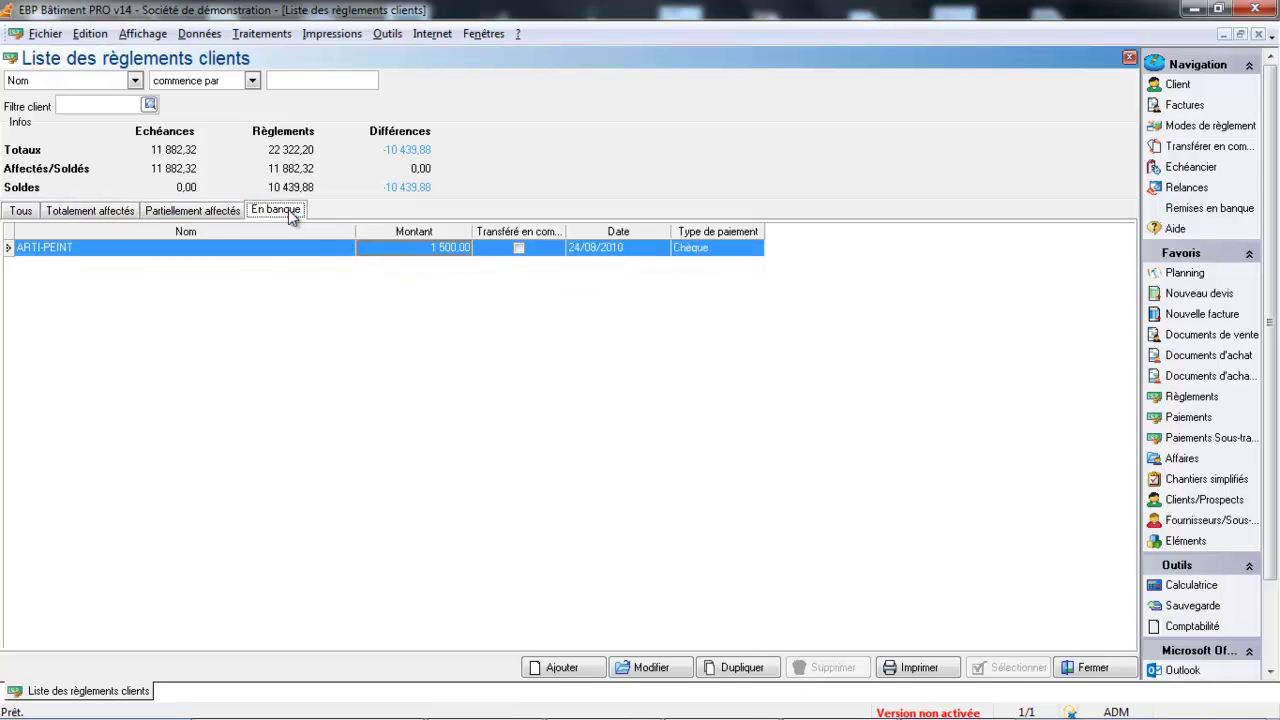
{"action": "left_click", "coordinate": [30, 211]}
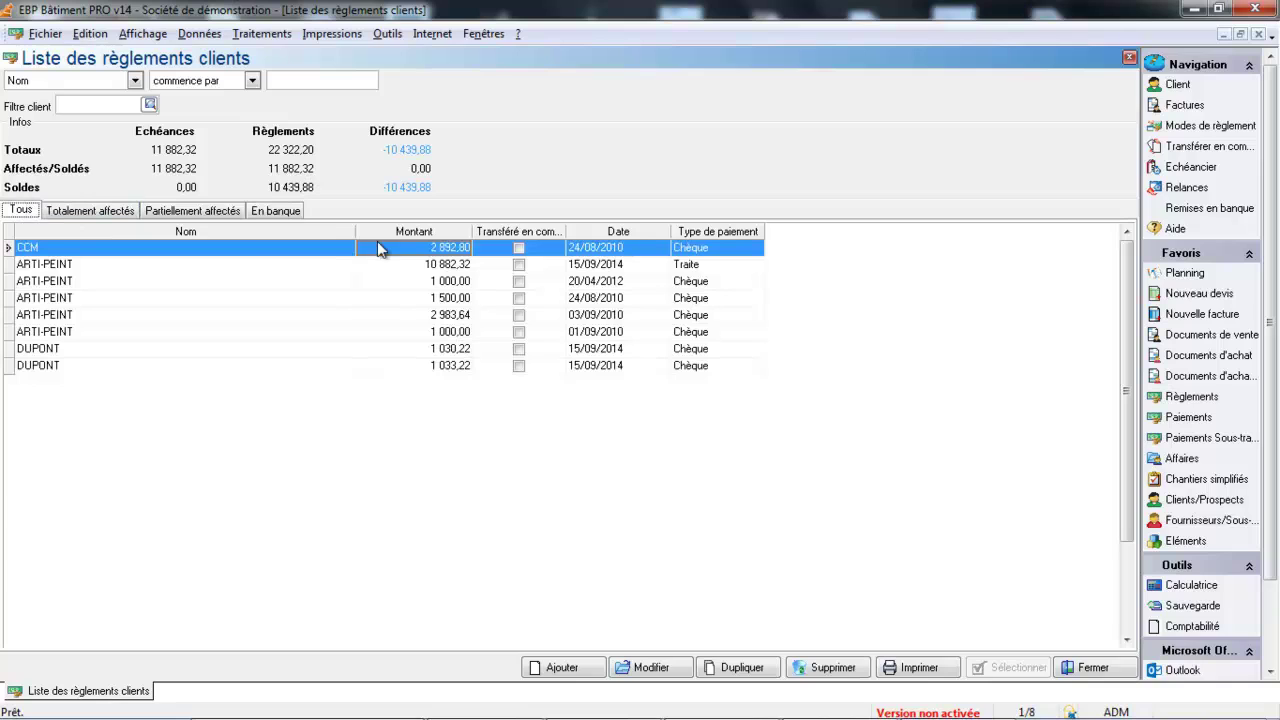
{"action": "left_click", "coordinate": [407, 264]}
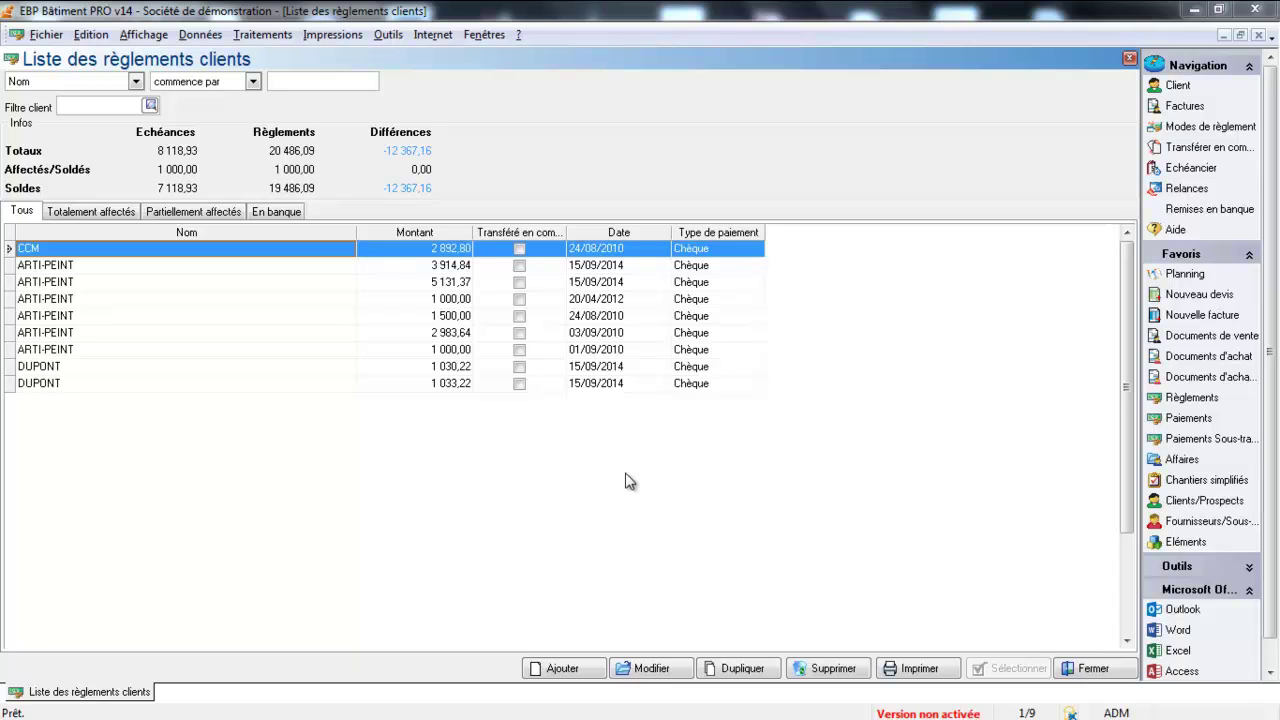
Step: Create a new customer payment from the customer payments list and choose ARTI-PEINT as its third party
{"action": "left_click", "coordinate": [1176, 400]}
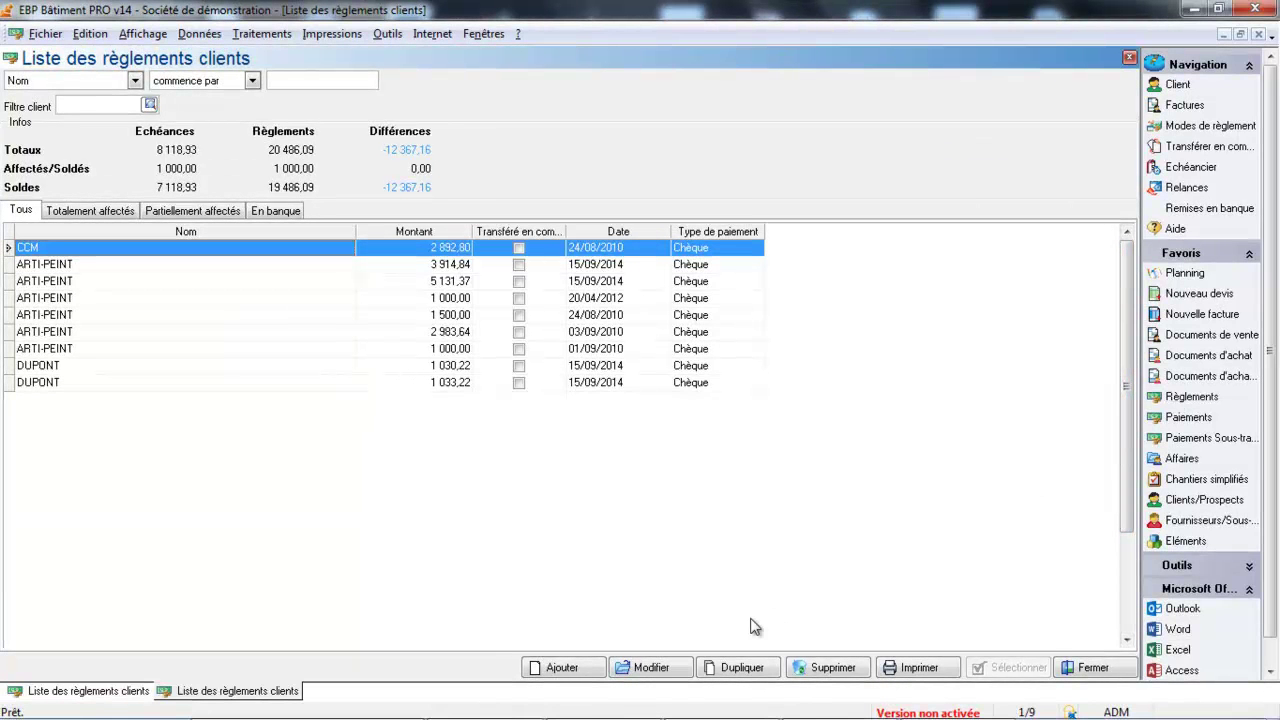
{"action": "left_click", "coordinate": [562, 668]}
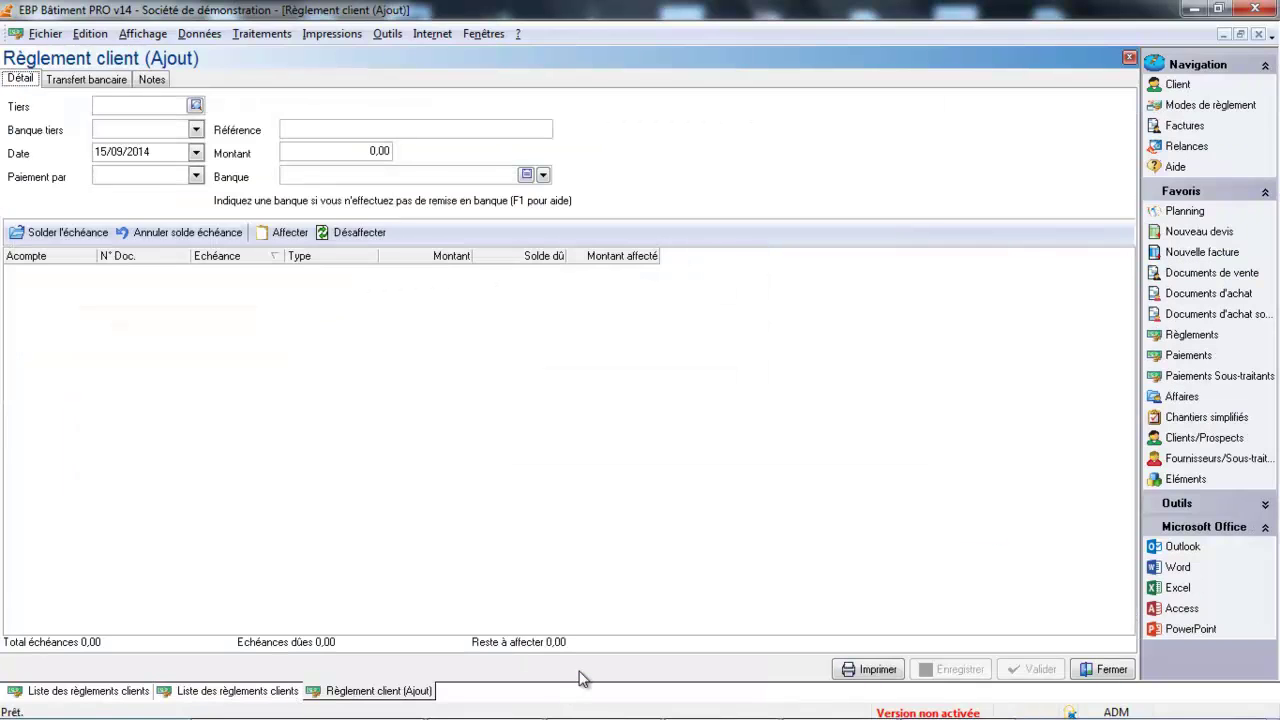
{"action": "left_click", "coordinate": [196, 105]}
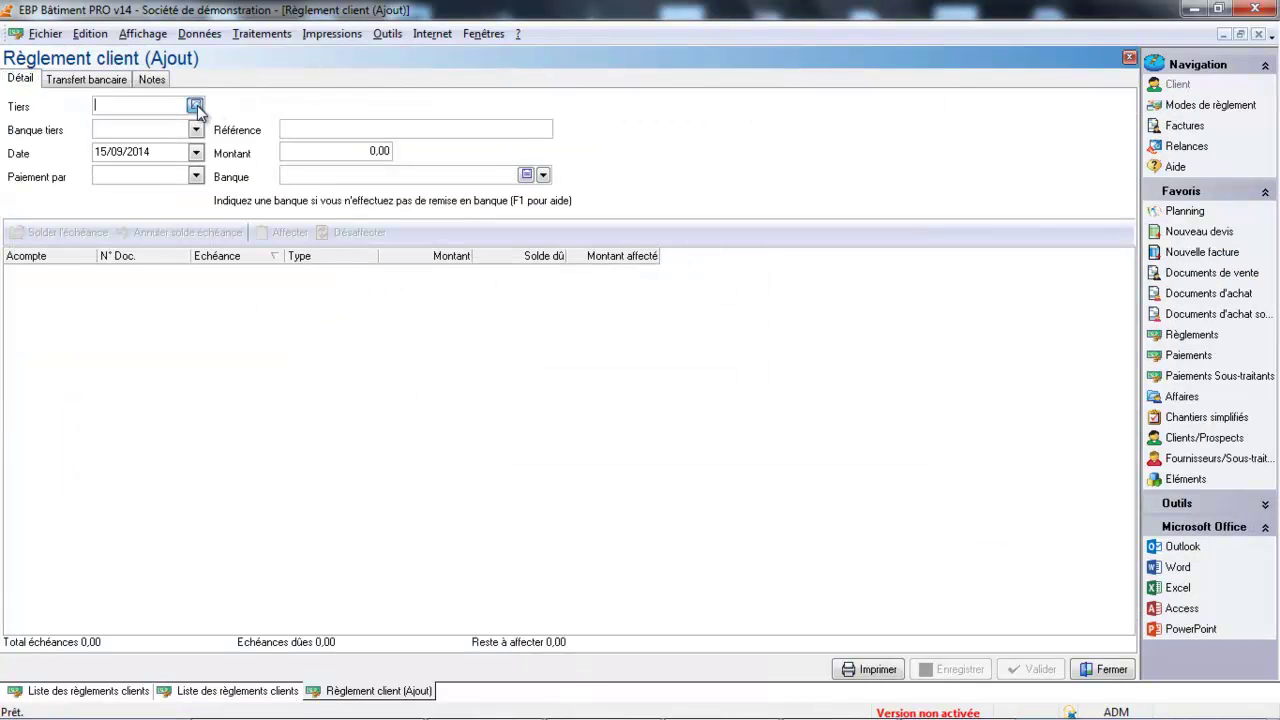
{"action": "left_click", "coordinate": [169, 157]}
{"action": "double_click", "coordinate": [169, 157]}
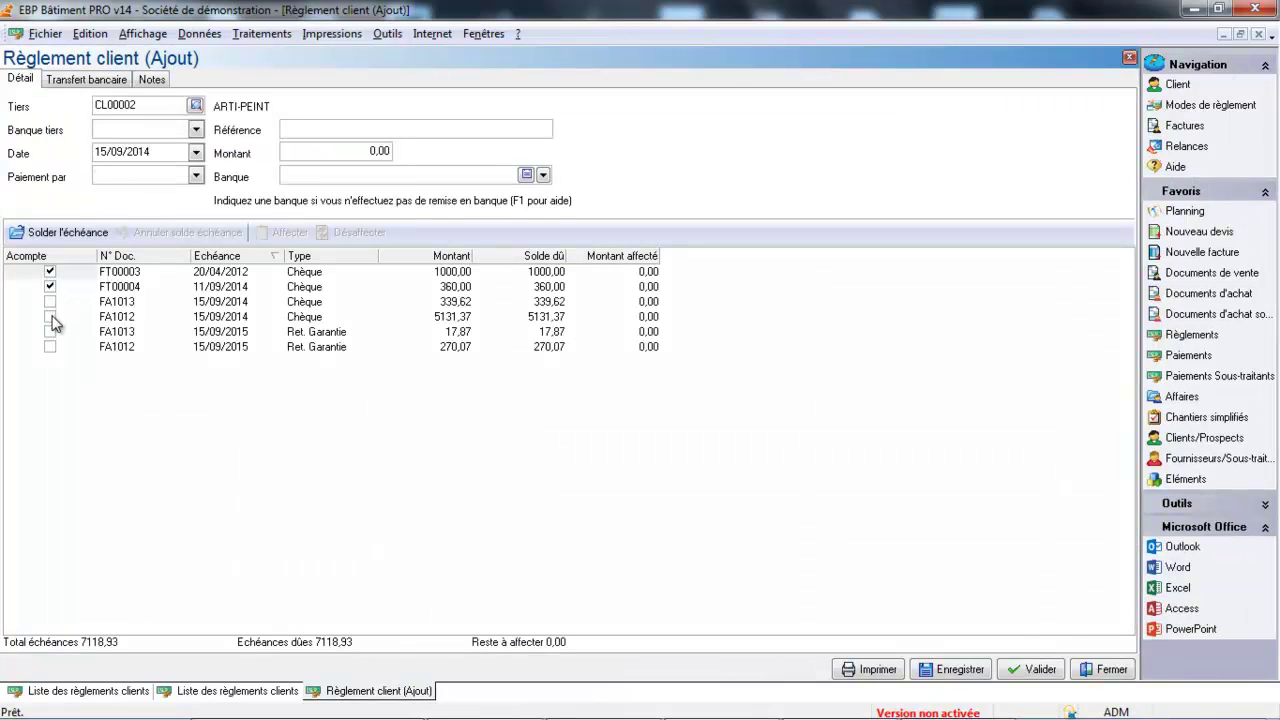
Step: Enter the amount 5131,37 for the ARTI-PEINT payment to cover the matching cheque due on 15/09/2014
{"action": "left_click", "coordinate": [53, 320]}
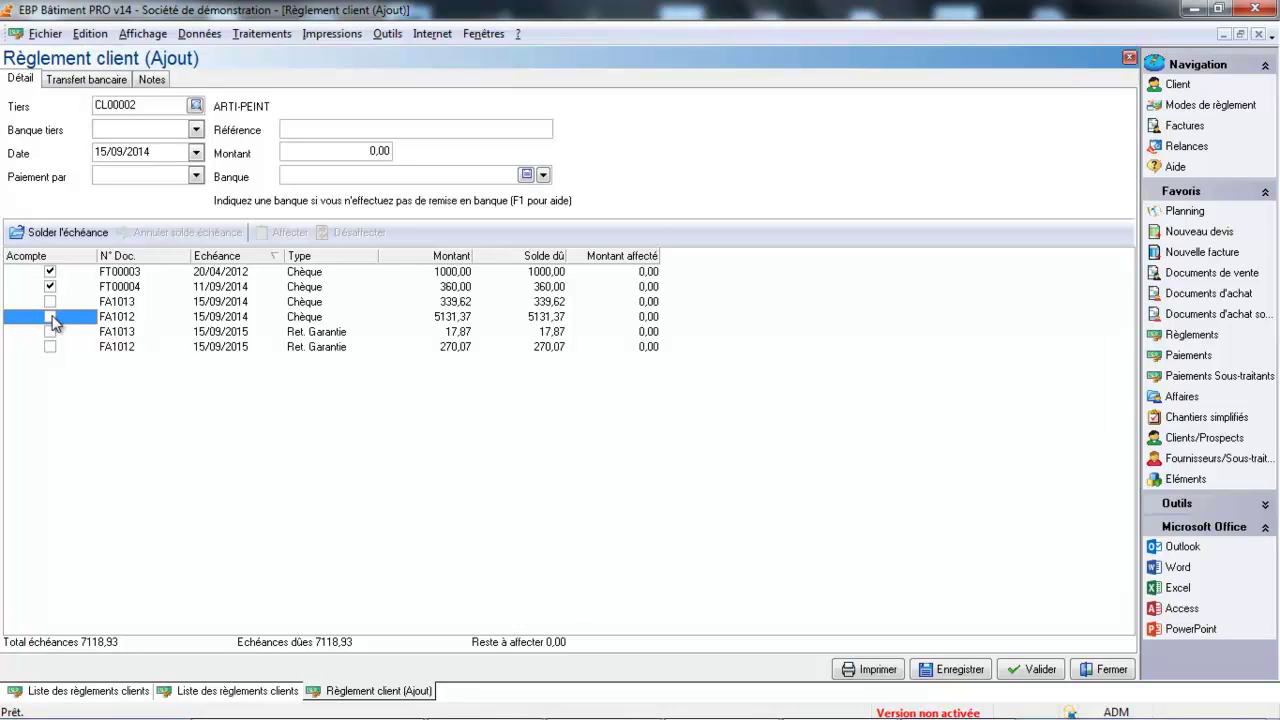
{"action": "left_click", "coordinate": [323, 157]}
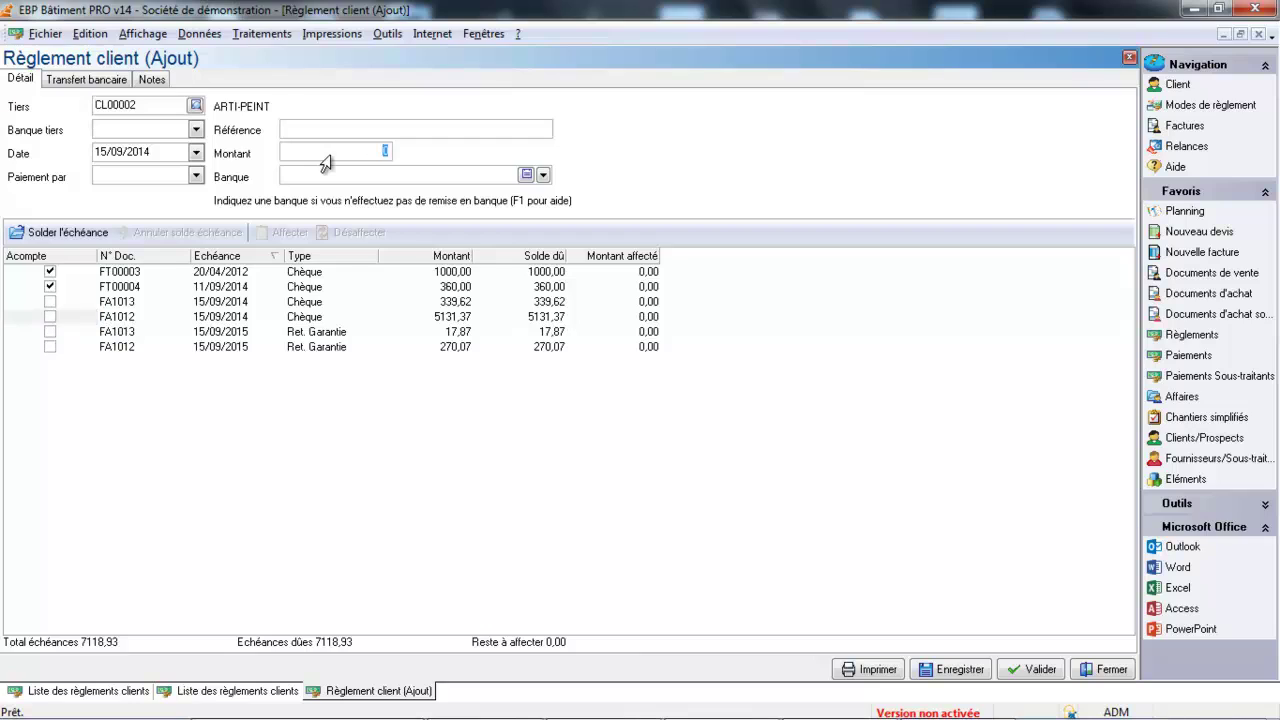
{"action": "type", "text": "5131,37"}
{"action": "key", "text": "Tab"}
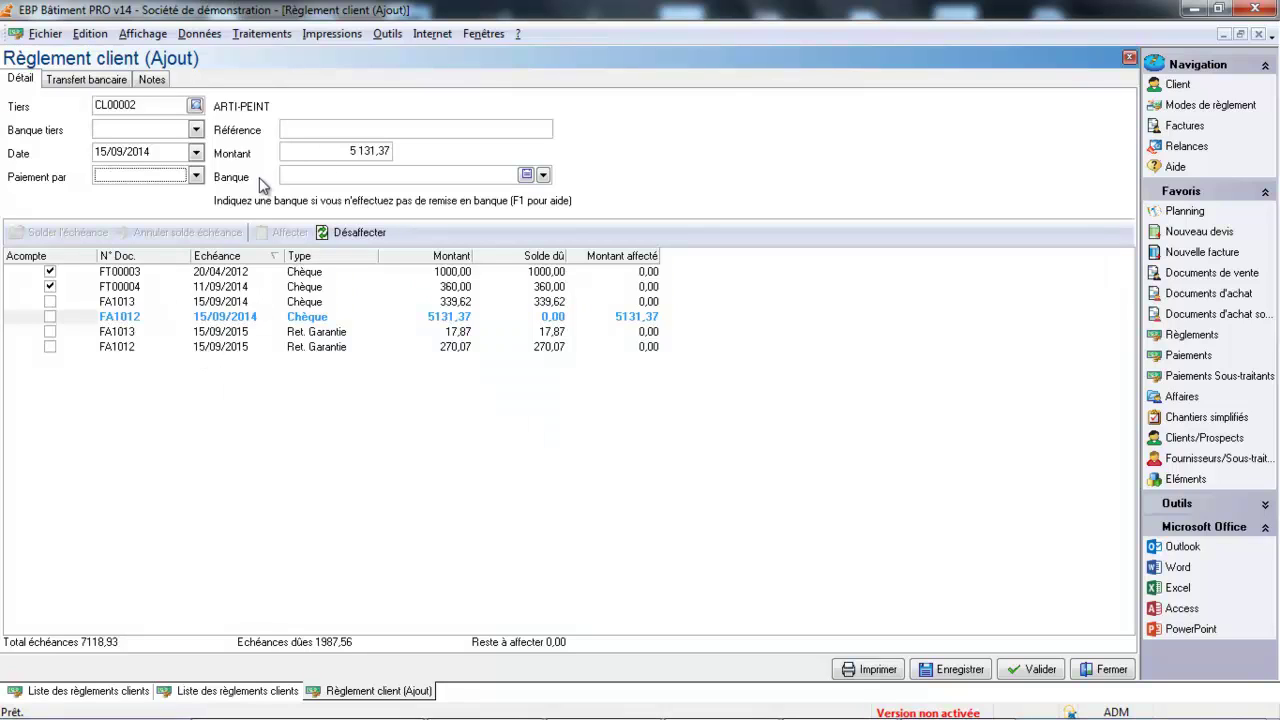
Step: Set the payment method to Chèque, leave the bank empty and validate the payment
{"action": "left_click", "coordinate": [199, 176]}
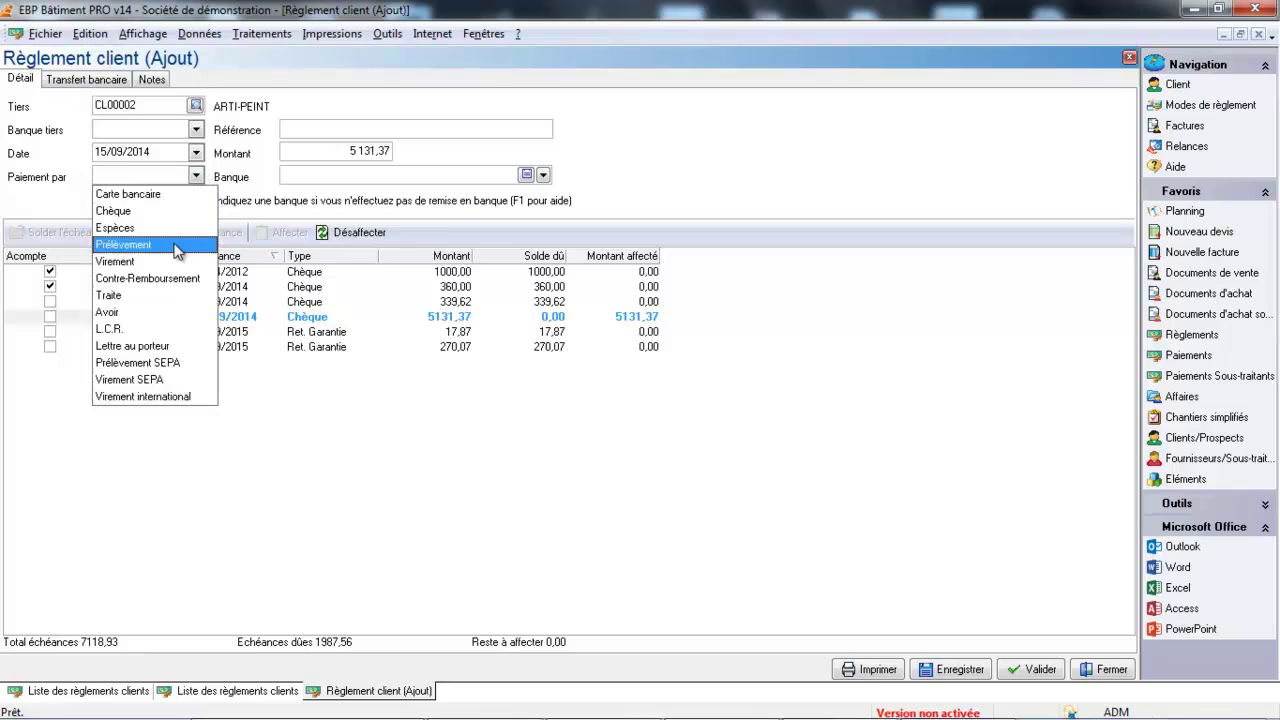
{"action": "left_click", "coordinate": [150, 211]}
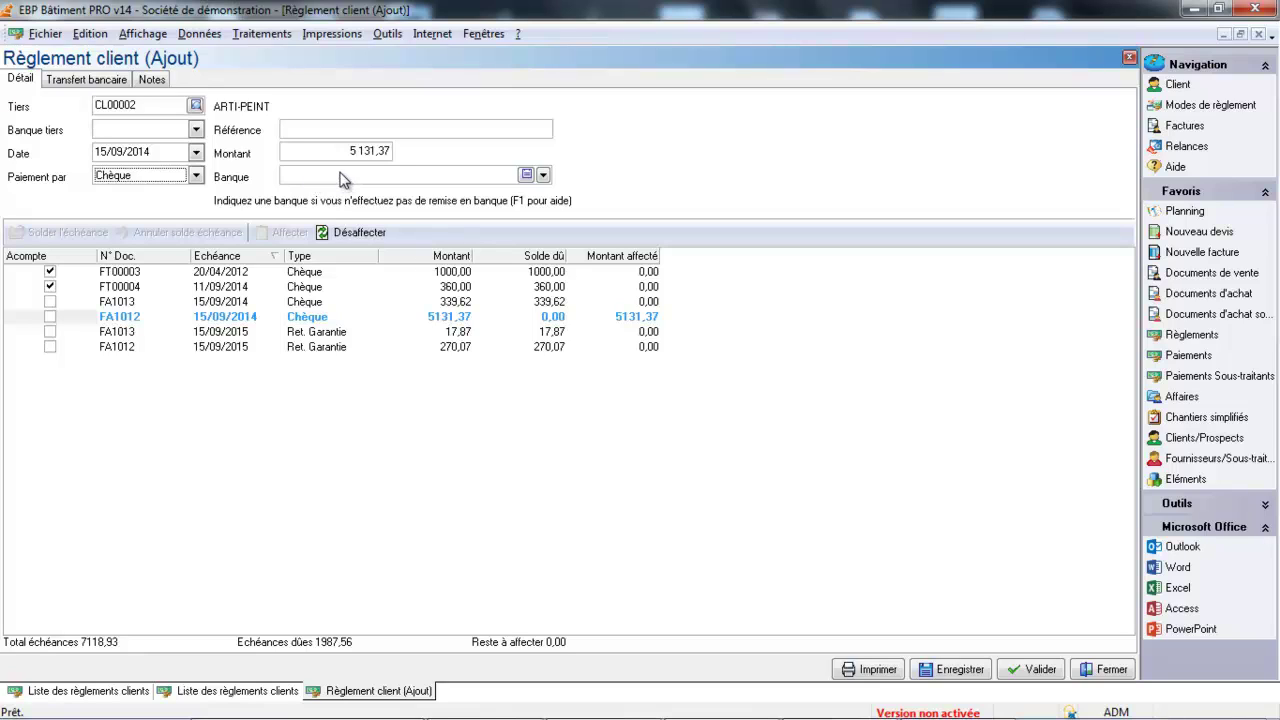
{"action": "left_click", "coordinate": [1038, 670]}
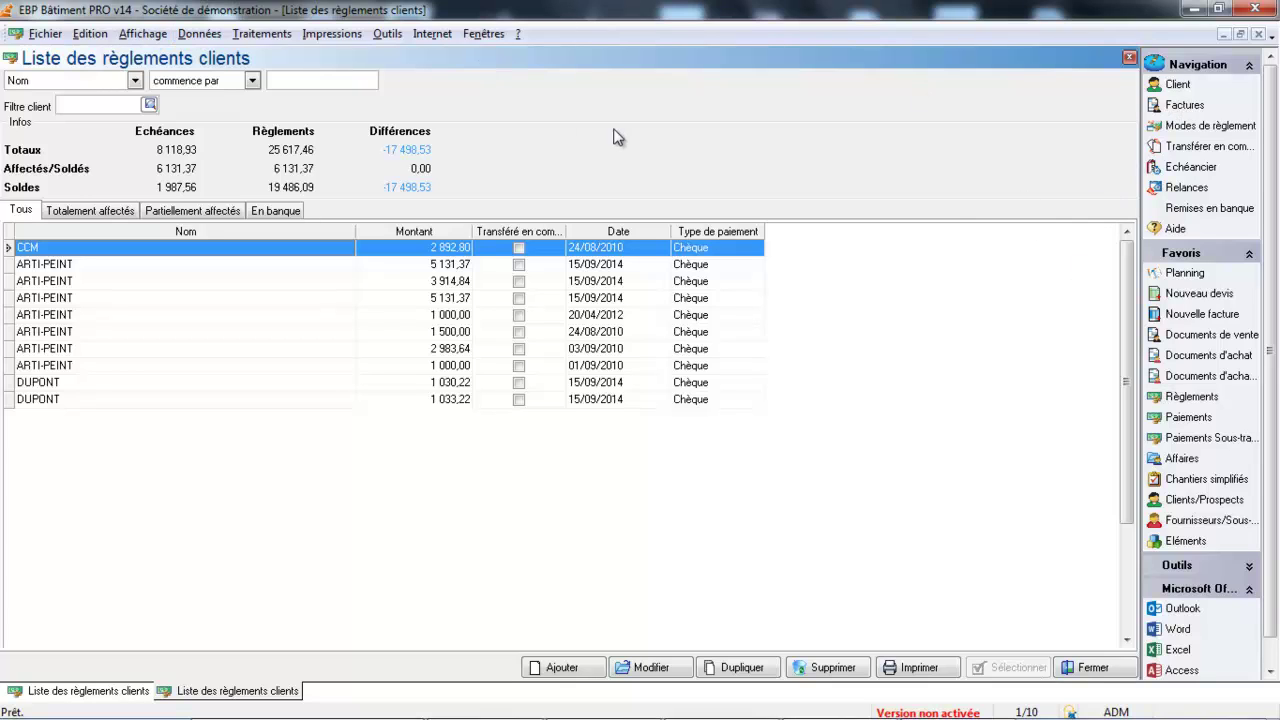
Step: Create a bank deposit, include the ARTI-PEINT cheque of 5131,37 in it and save the deposit
{"action": "left_click", "coordinate": [1197, 208]}
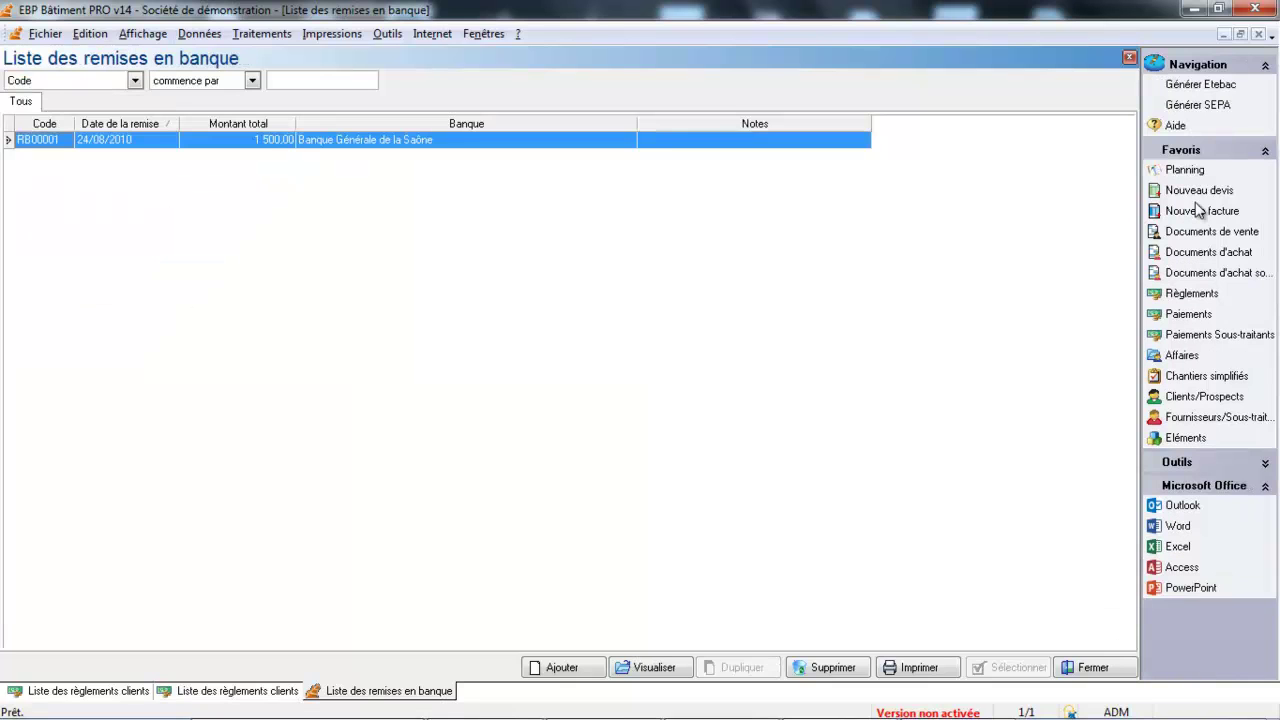
{"action": "left_click", "coordinate": [559, 668]}
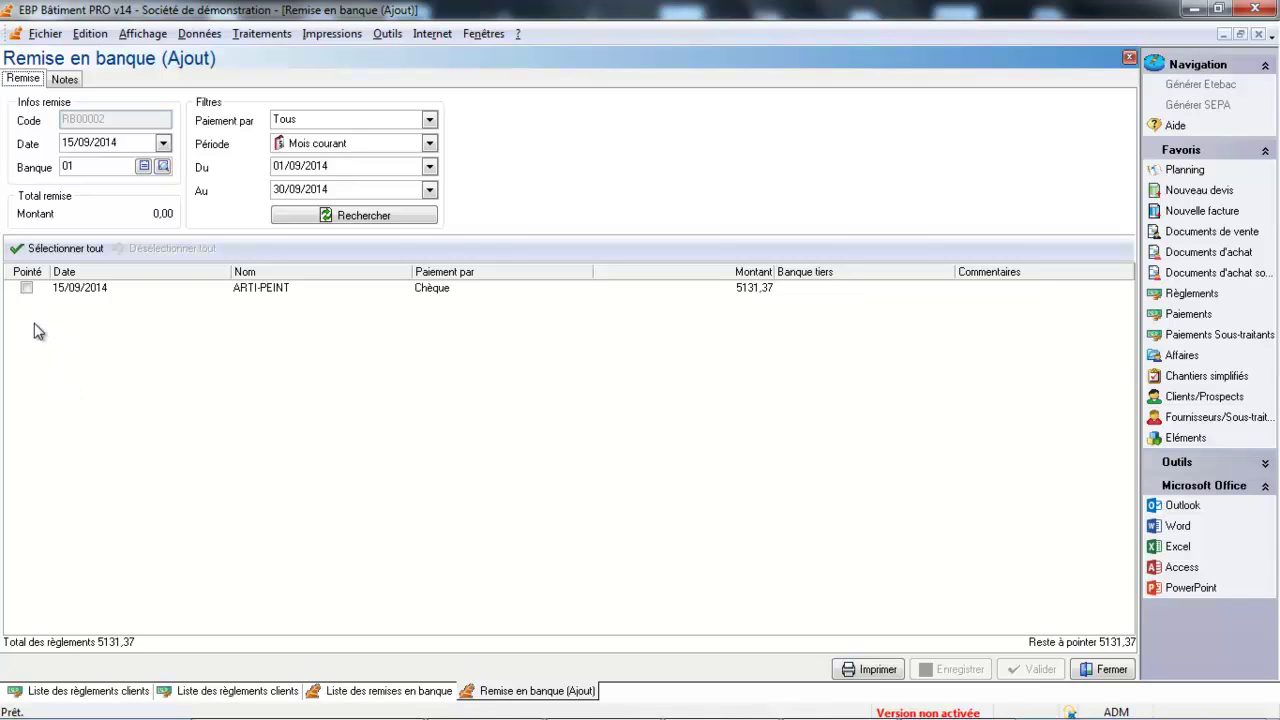
{"action": "left_click", "coordinate": [26, 289]}
{"action": "left_click", "coordinate": [26, 289]}
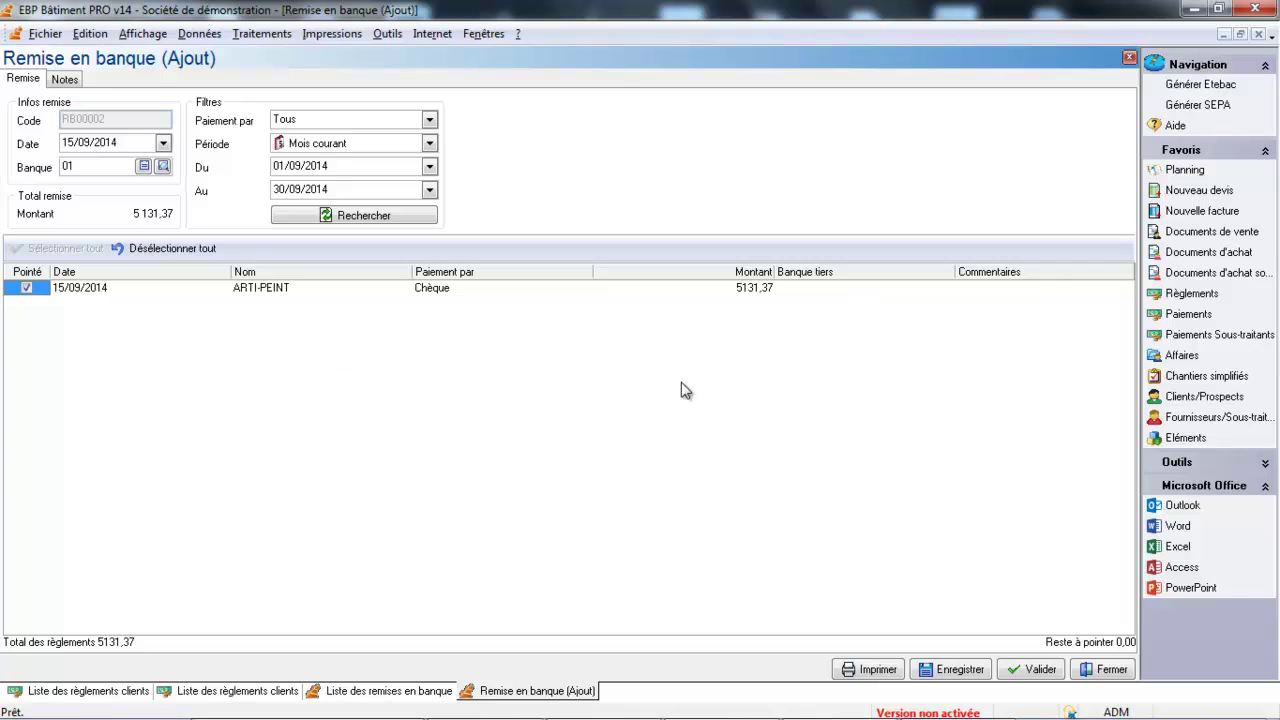
{"action": "left_click", "coordinate": [958, 670]}
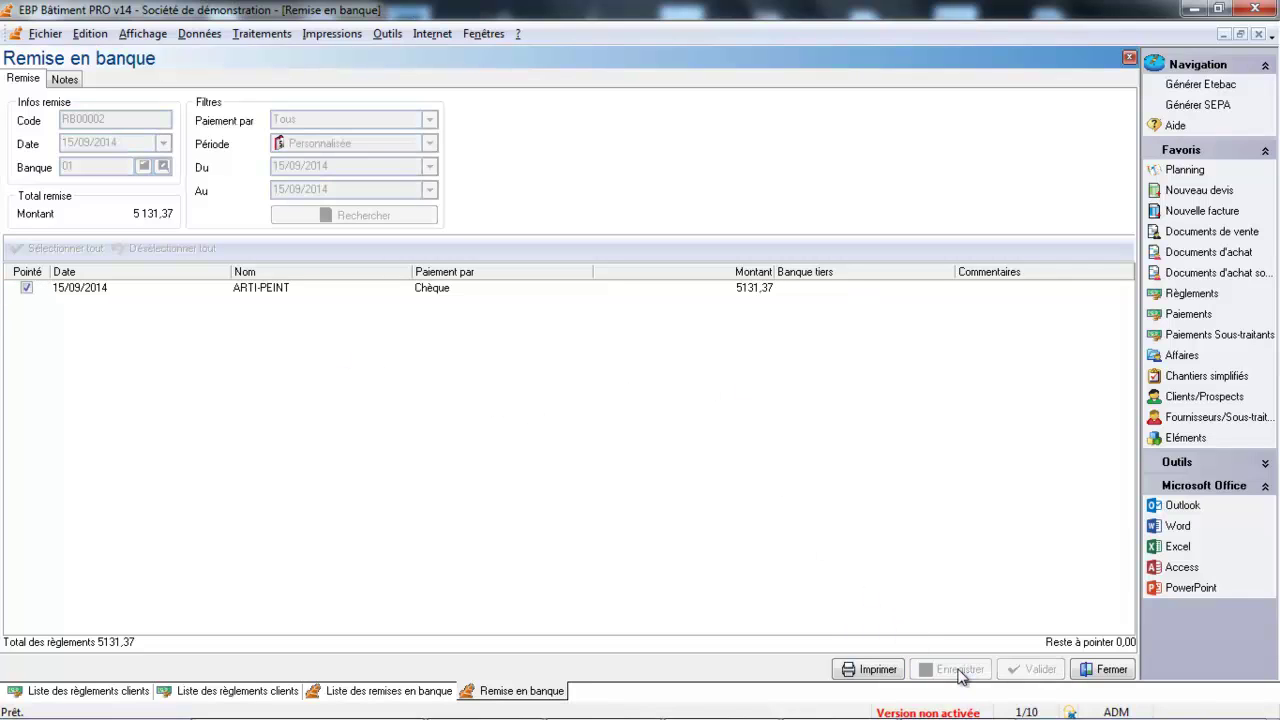
Step: Try to generate a SEPA file for the saved bank deposit
{"action": "left_click", "coordinate": [1181, 111]}
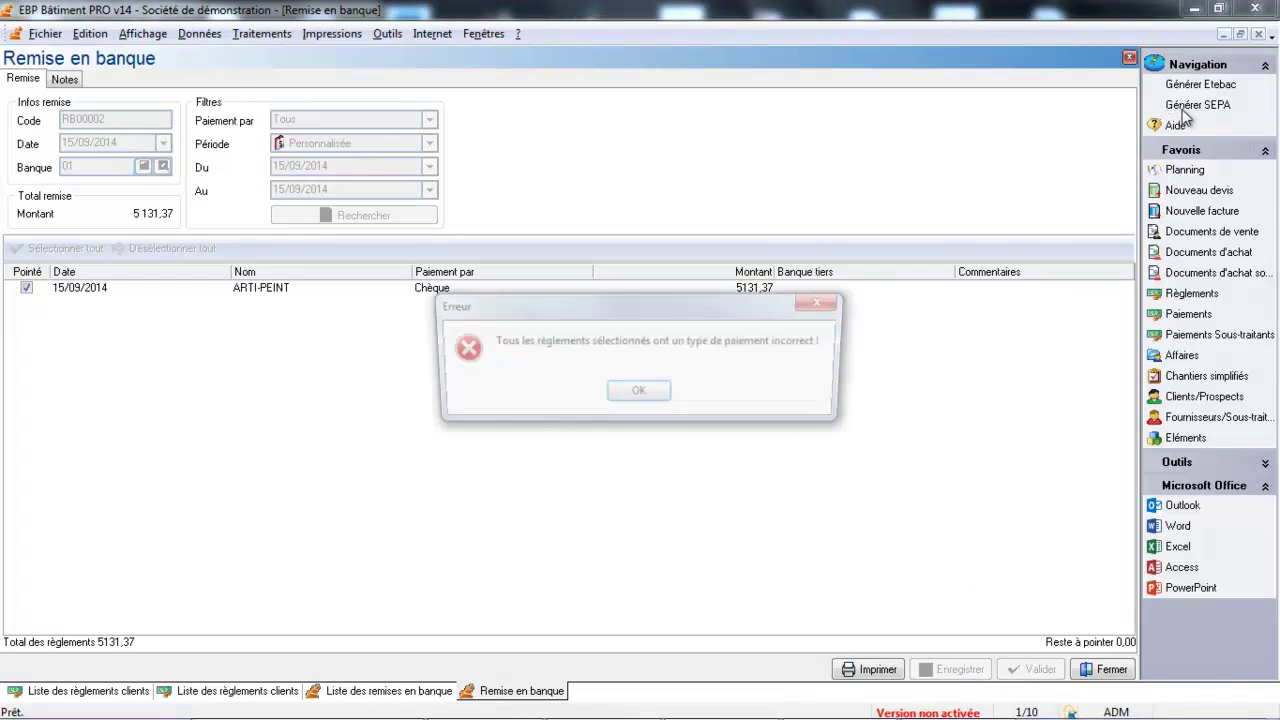
{"action": "left_click", "coordinate": [636, 396]}
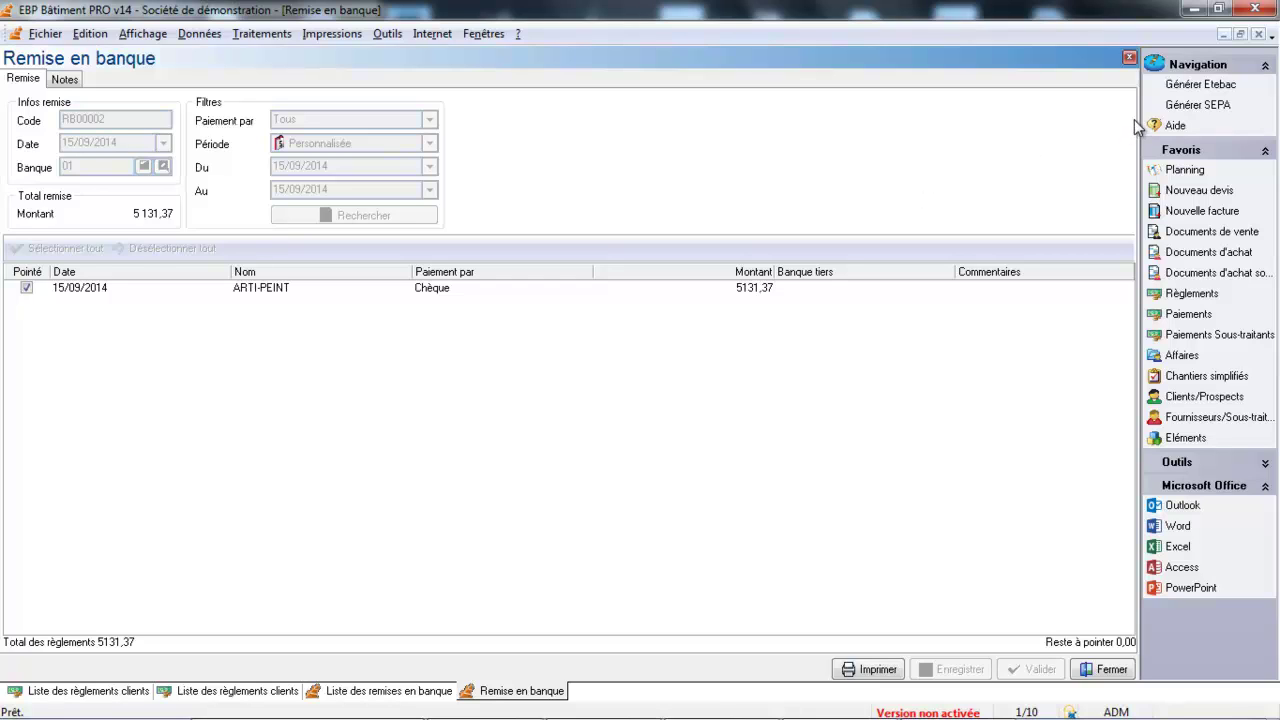
Step: Close the deposit and the deposits list, and check the ARTI-PEINT cheque among the customer payments in the bank
{"action": "left_click", "coordinate": [1112, 669]}
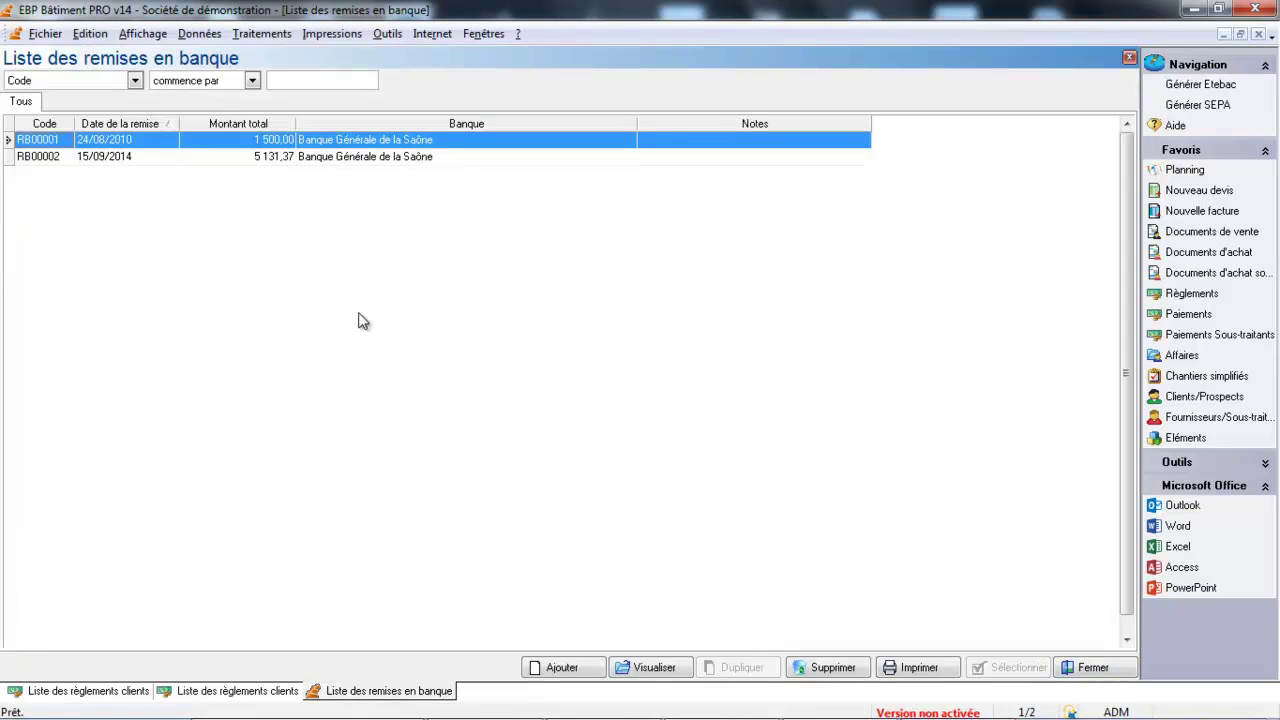
{"action": "left_click", "coordinate": [1077, 670]}
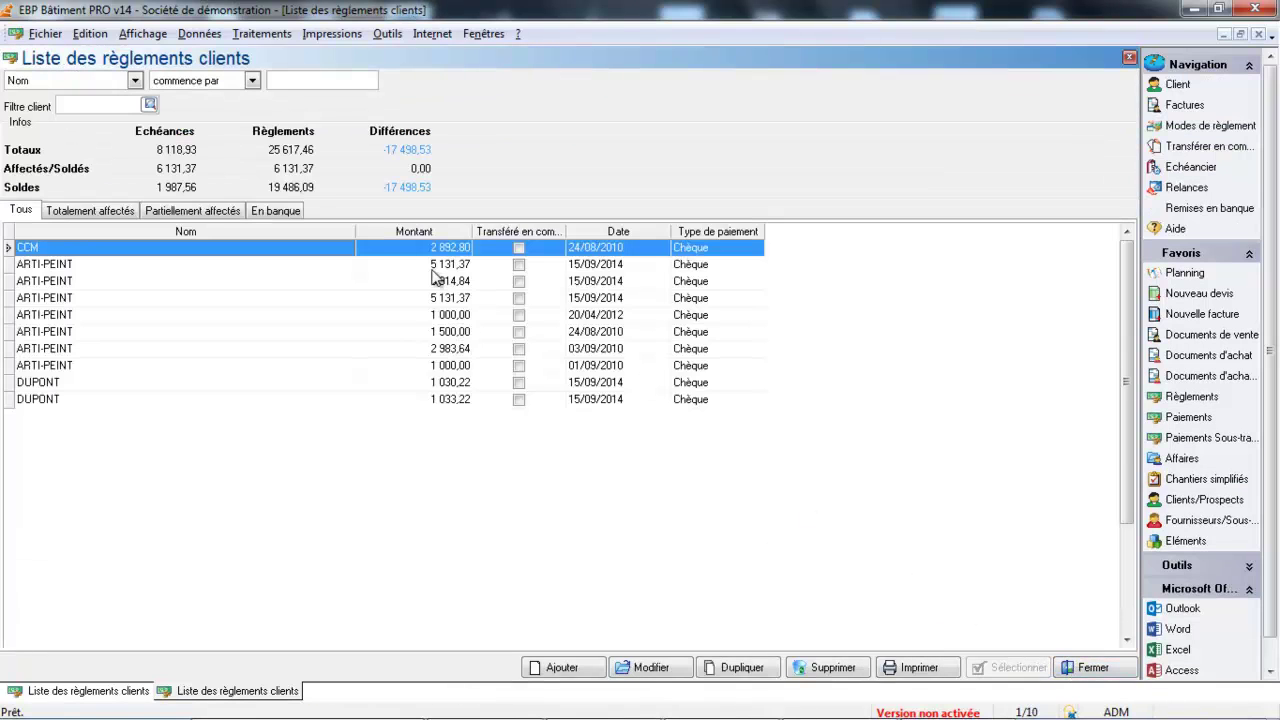
{"action": "left_click", "coordinate": [269, 209]}
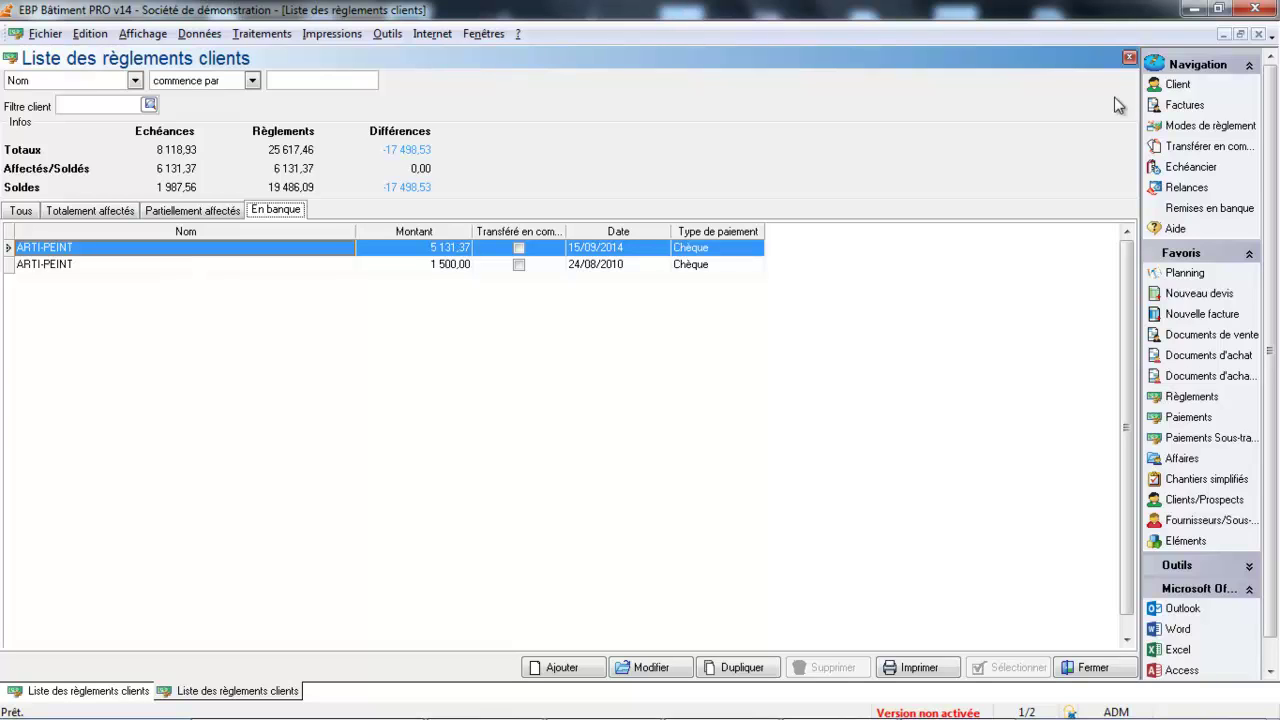
Step: Close both customer payments lists and open the purchase documents list showing only the invoices
{"action": "left_click", "coordinate": [1131, 58]}
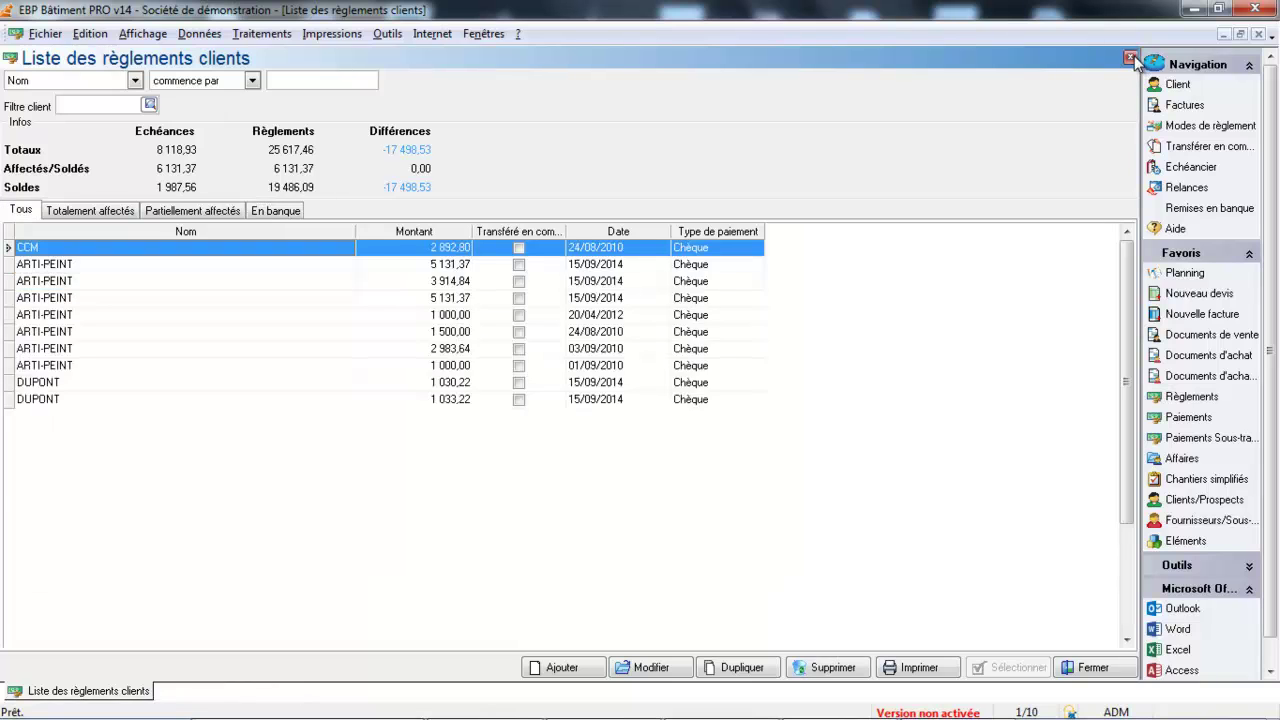
{"action": "left_click", "coordinate": [1132, 58]}
{"action": "left_click", "coordinate": [247, 33]}
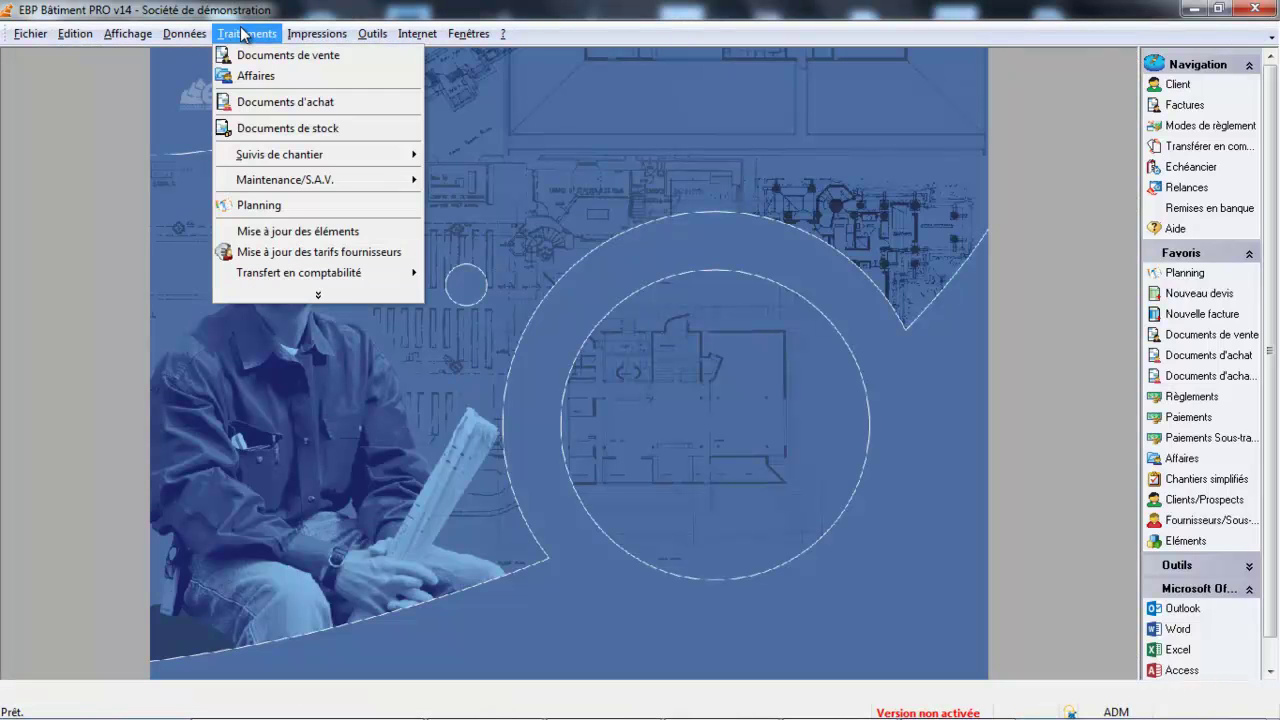
{"action": "left_click", "coordinate": [248, 102]}
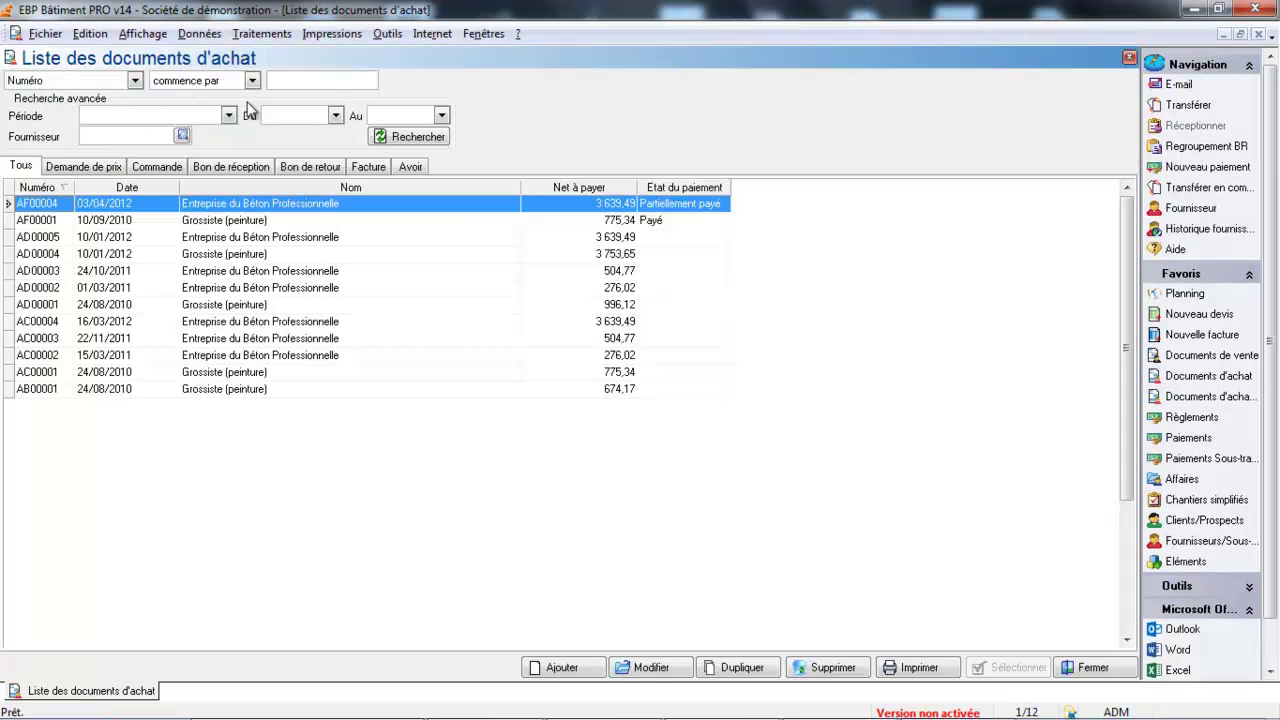
{"action": "left_click", "coordinate": [372, 167]}
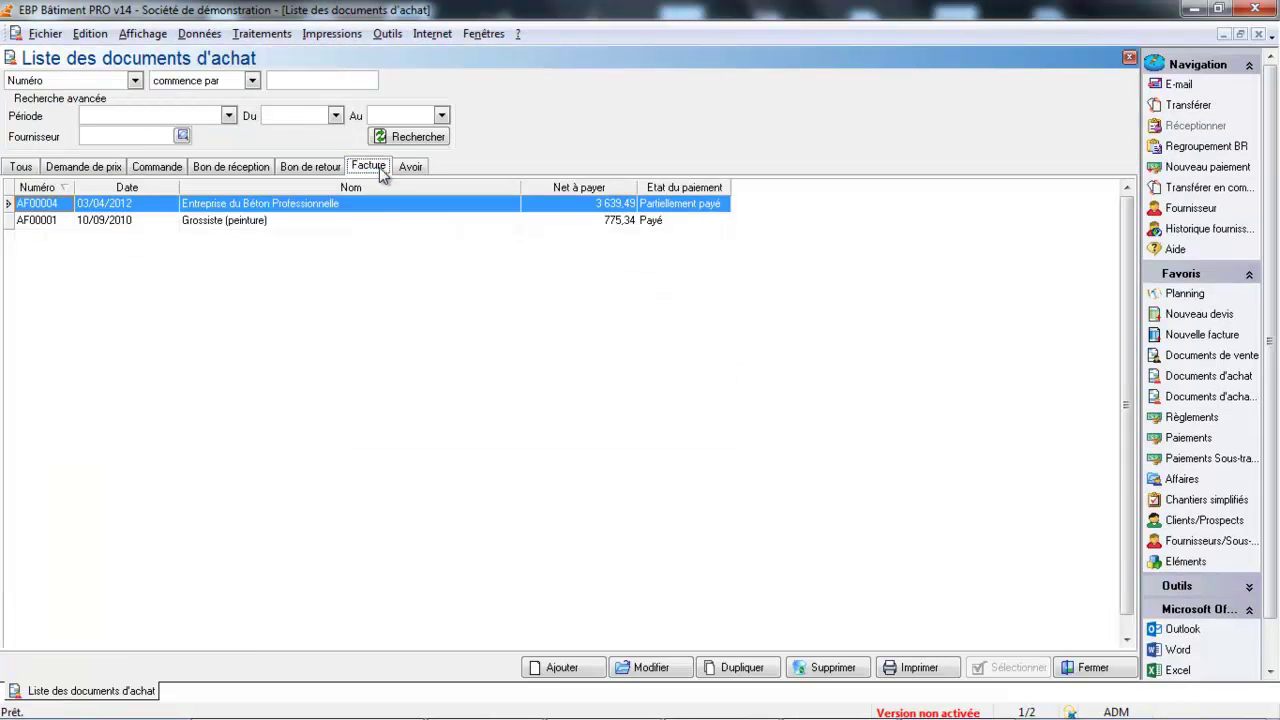
{"action": "right_click", "coordinate": [367, 222]}
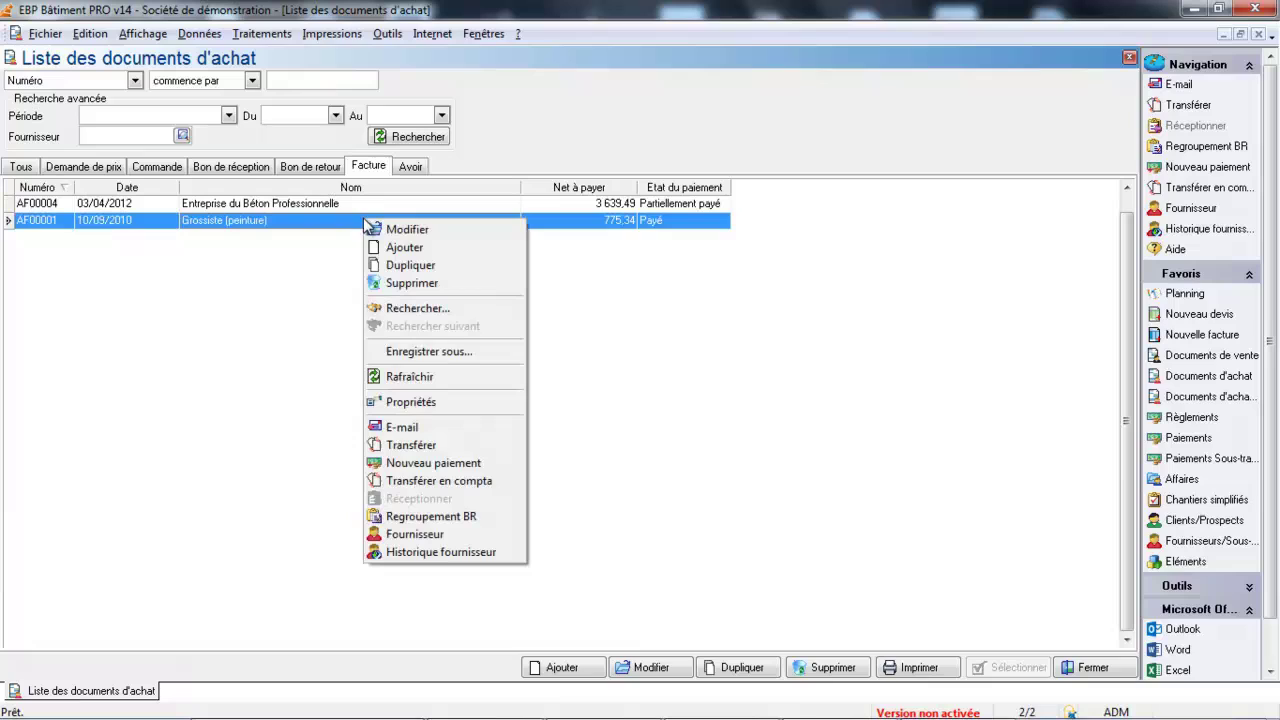
{"action": "left_click", "coordinate": [397, 463]}
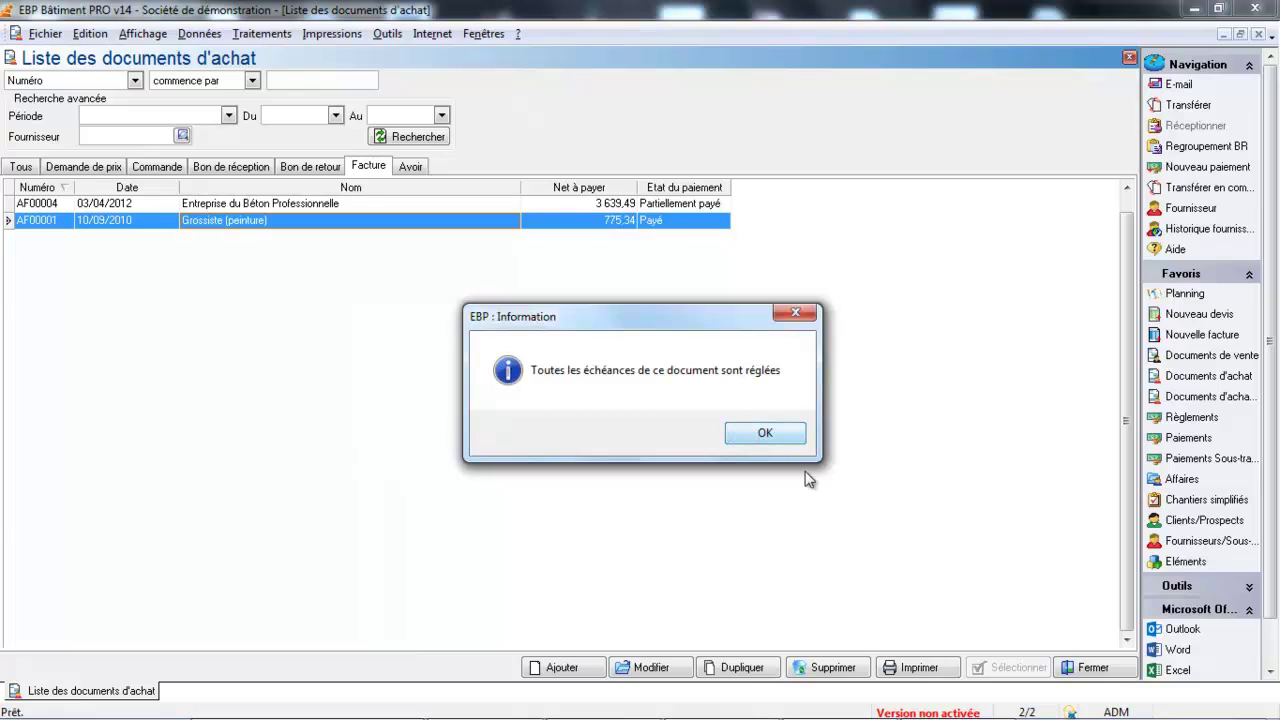
{"action": "left_click", "coordinate": [765, 433]}
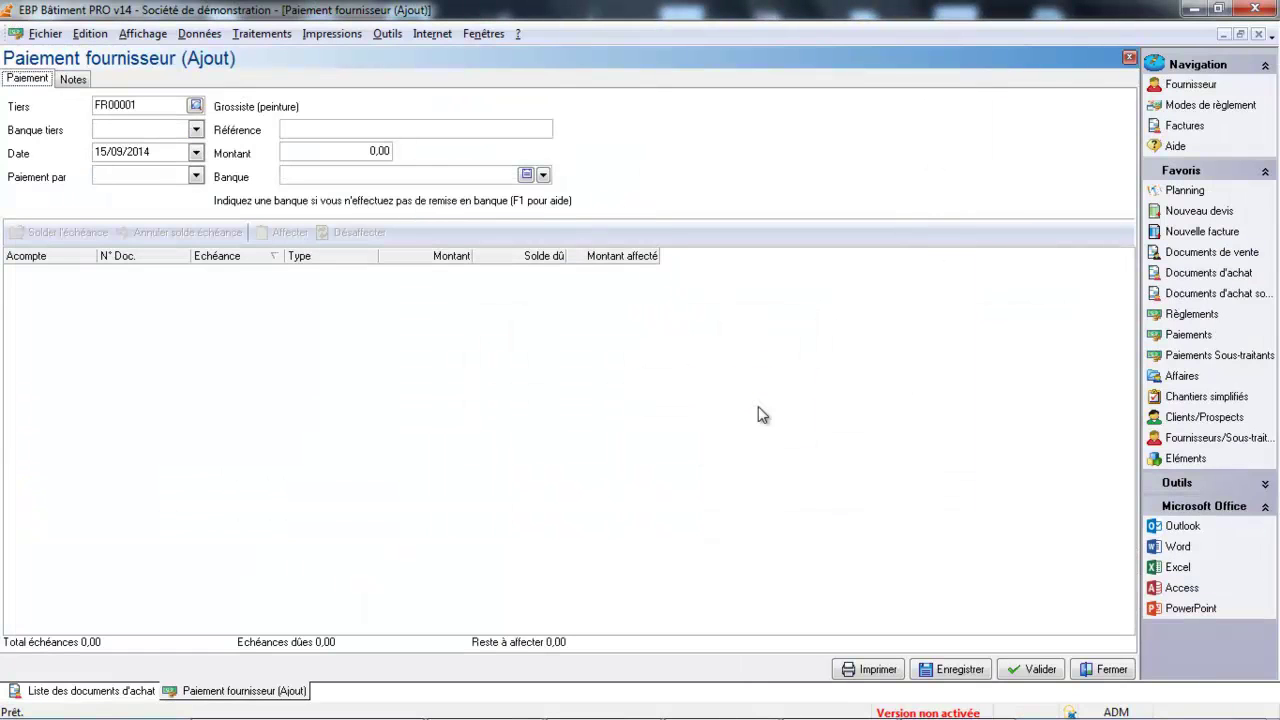
{"action": "left_click", "coordinate": [1104, 670]}
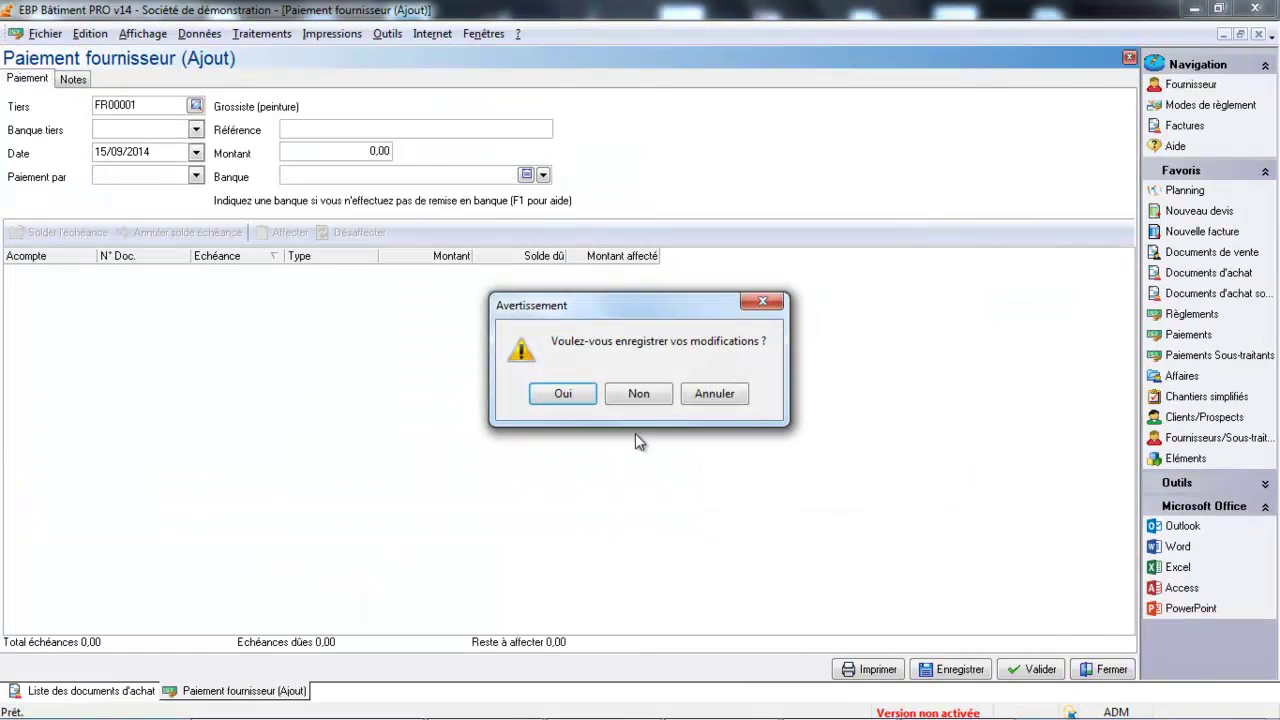
{"action": "left_click", "coordinate": [634, 396]}
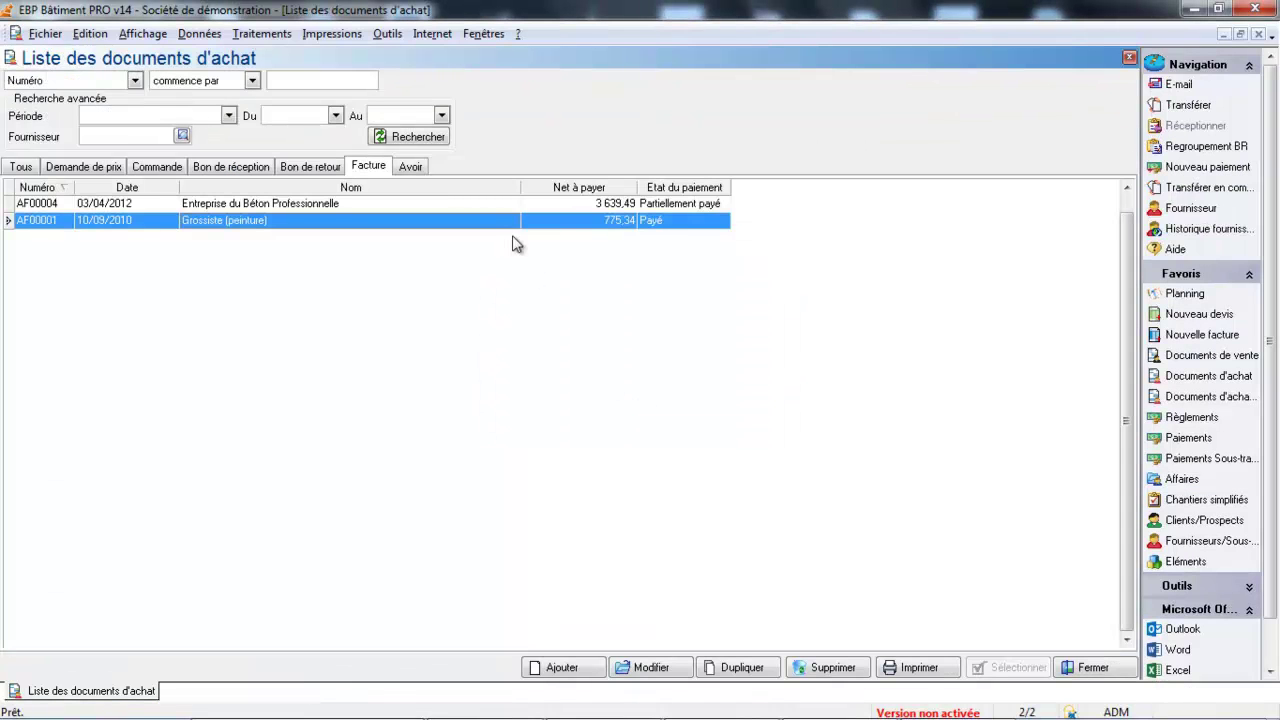
Step: Create a new payment from the partially paid Entreprise du Béton Professionnelle invoice and select its due item of 30/05/2012
{"action": "left_click", "coordinate": [488, 203]}
{"action": "right_click", "coordinate": [488, 203]}
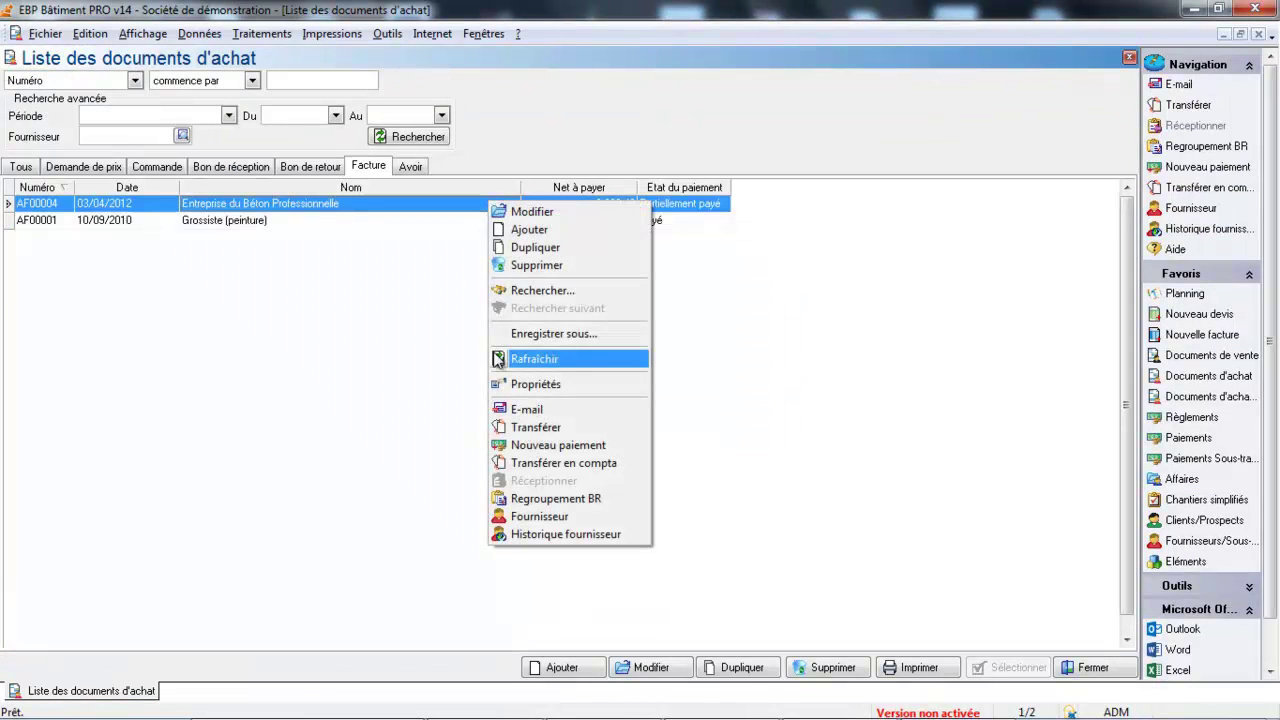
{"action": "left_click", "coordinate": [522, 445]}
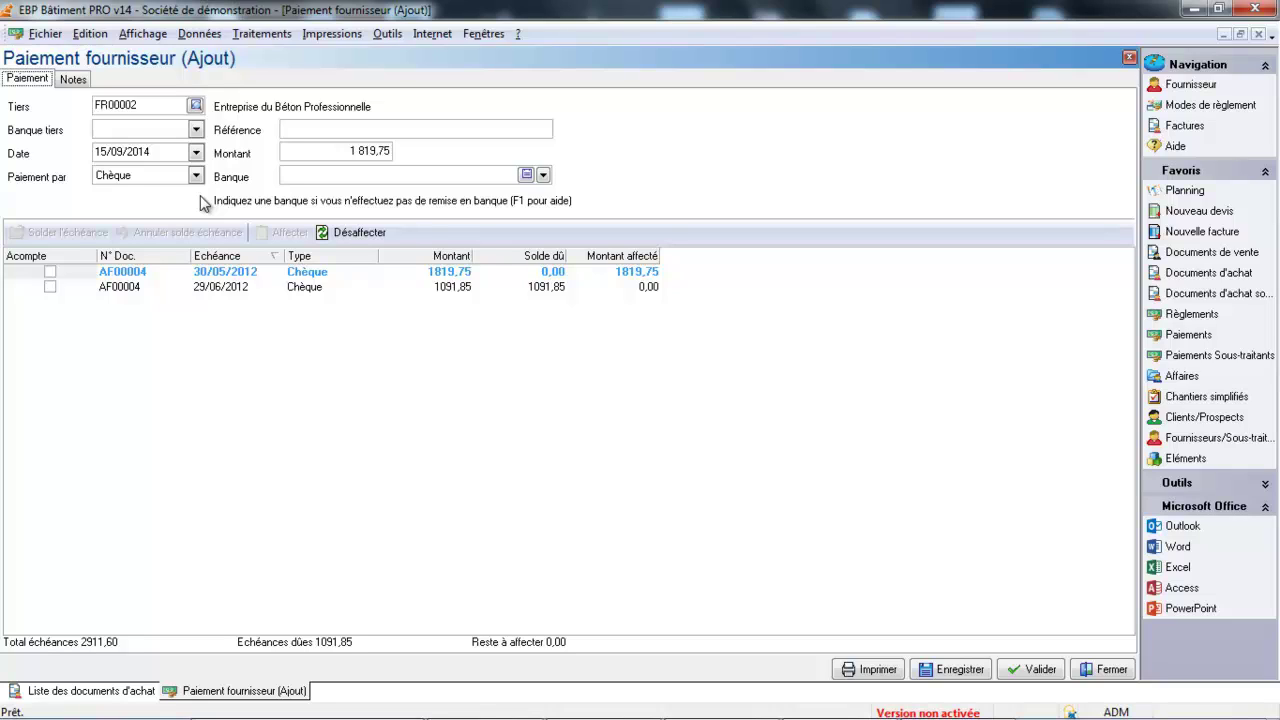
{"action": "left_click", "coordinate": [51, 272]}
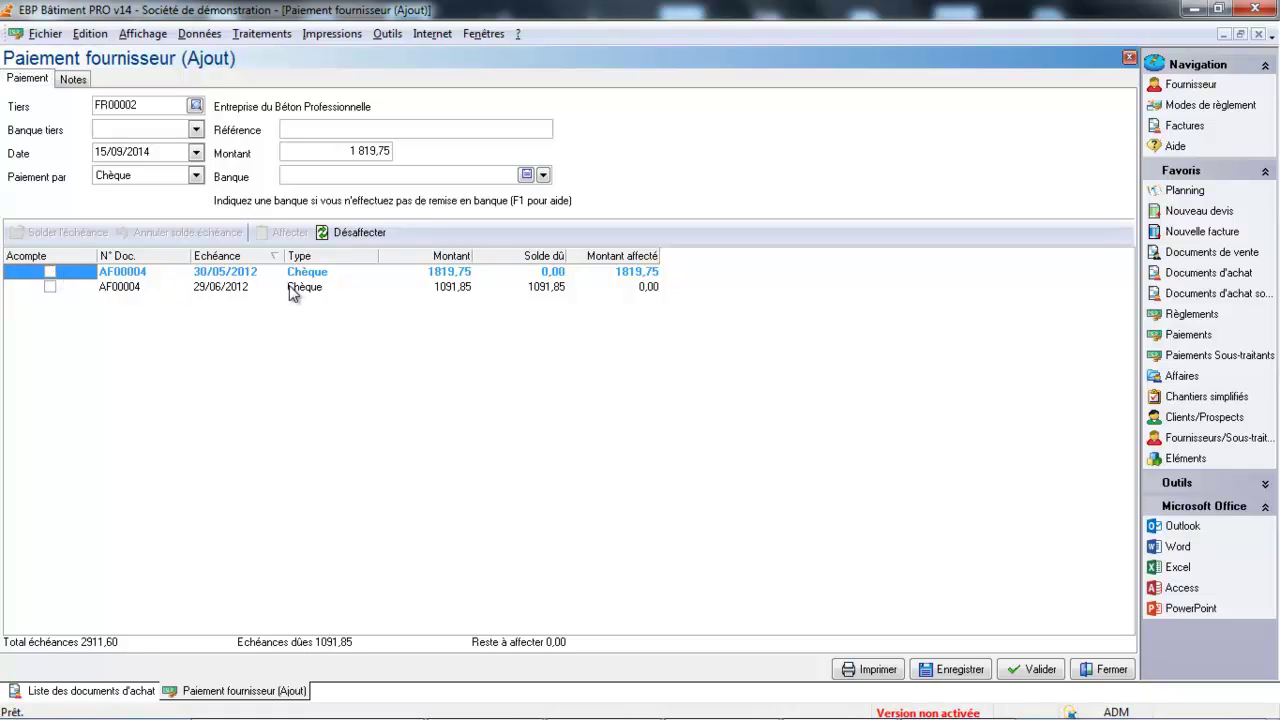